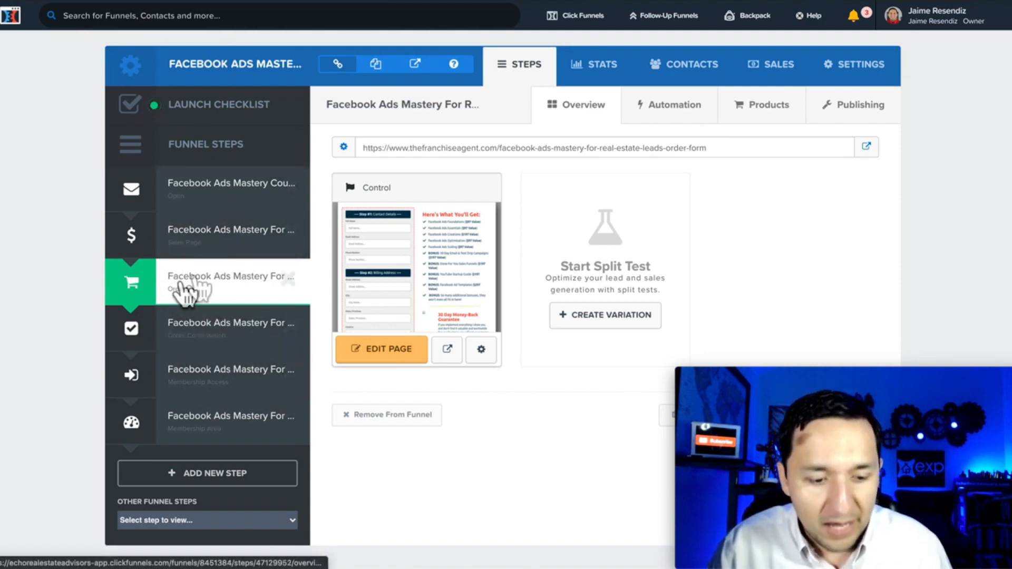
Open the order form page in the editor and examine its contact, billing, credit card and product sections
left_click(397, 352)
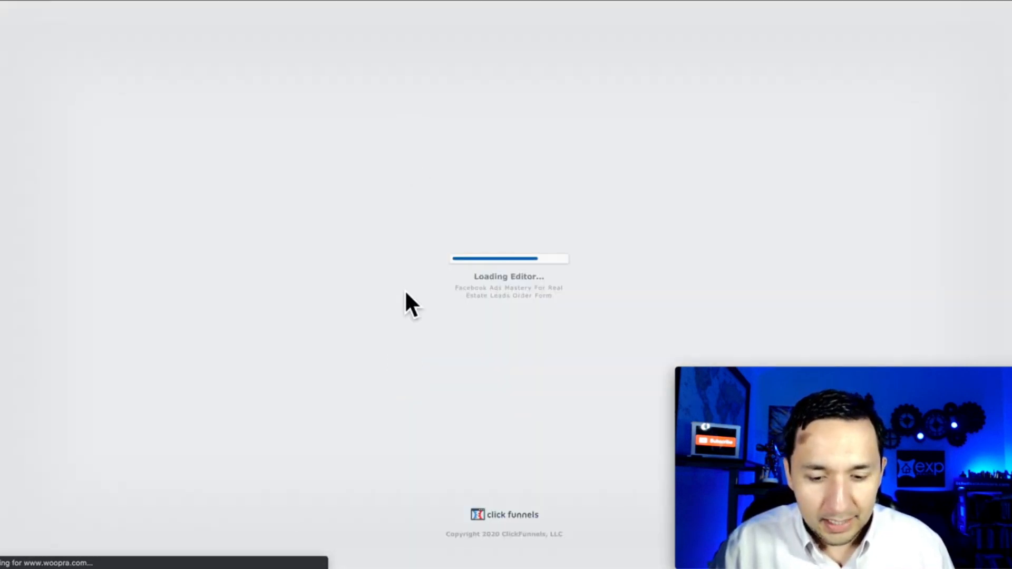
scroll(577, 206, "down", 5)
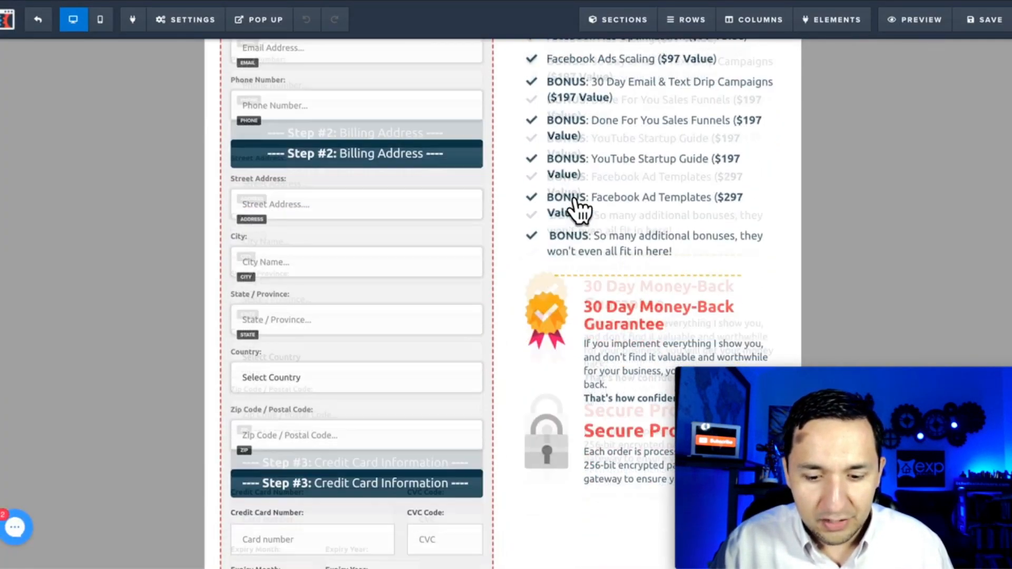
scroll(579, 211, "up", 5)
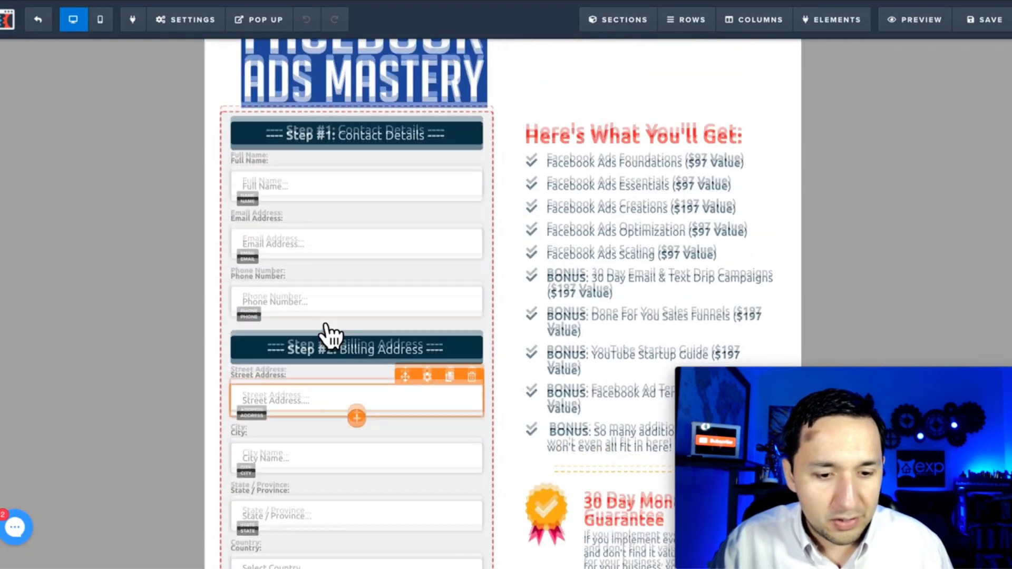
scroll(311, 342, "down", 5)
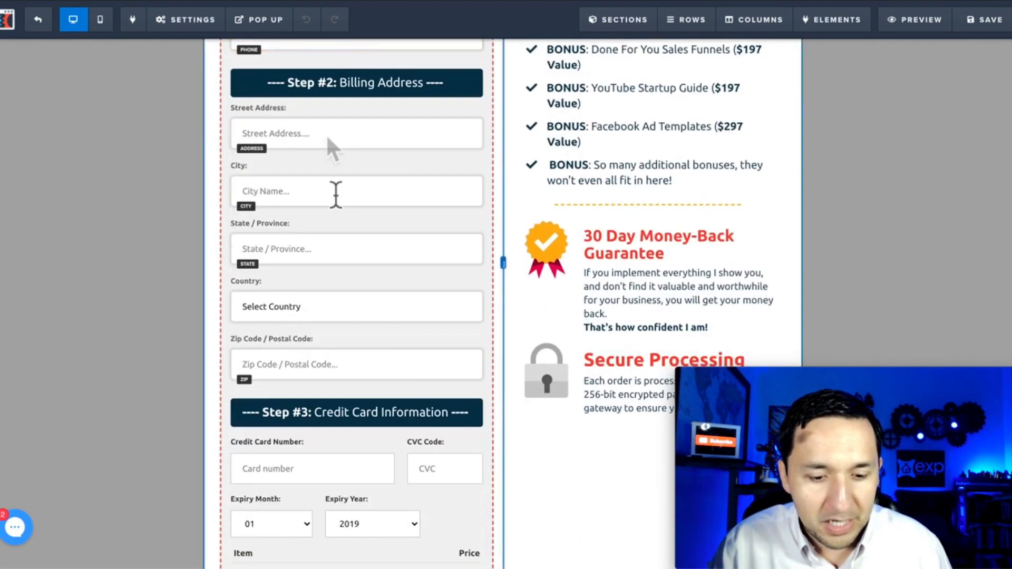
scroll(327, 430, "down", 4)
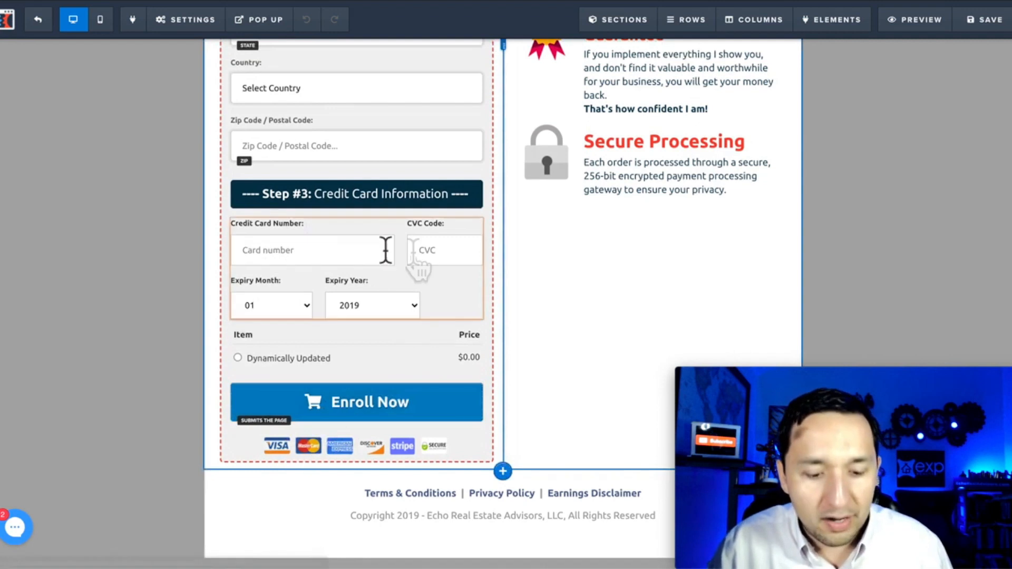
scroll(846, 248, "up", 1)
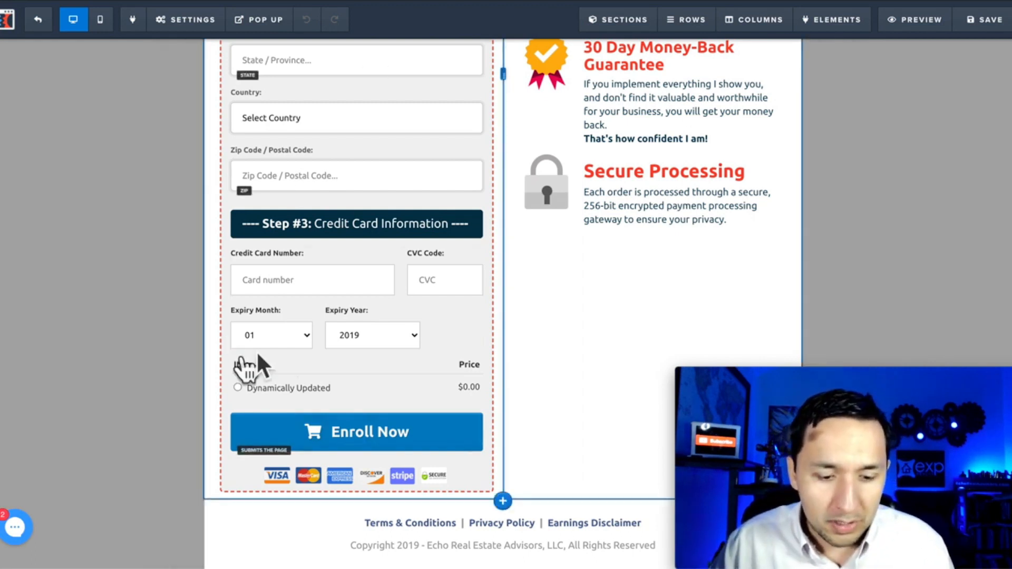
scroll(301, 132, "up", 3)
scroll(295, 129, "down", 4)
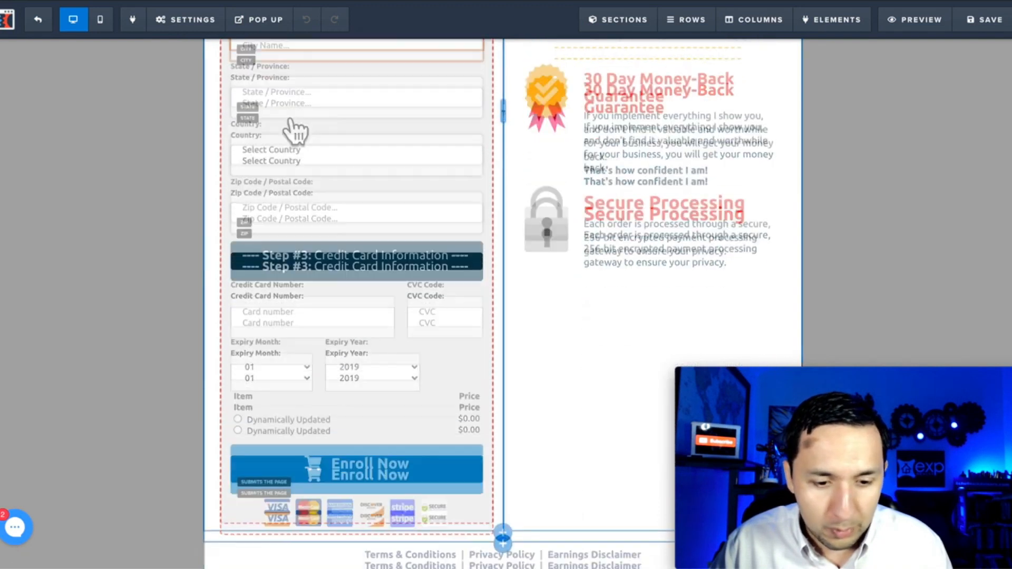
scroll(327, 311, "up", 1)
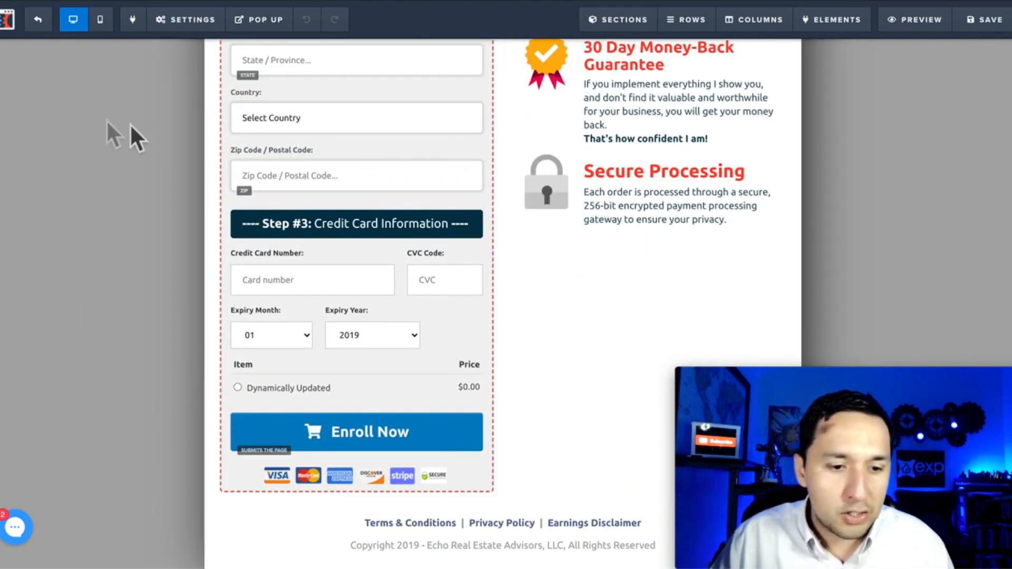
View the page's email integration settings and the available auto-responder integrations, leaving without selecting one
left_click(185, 24)
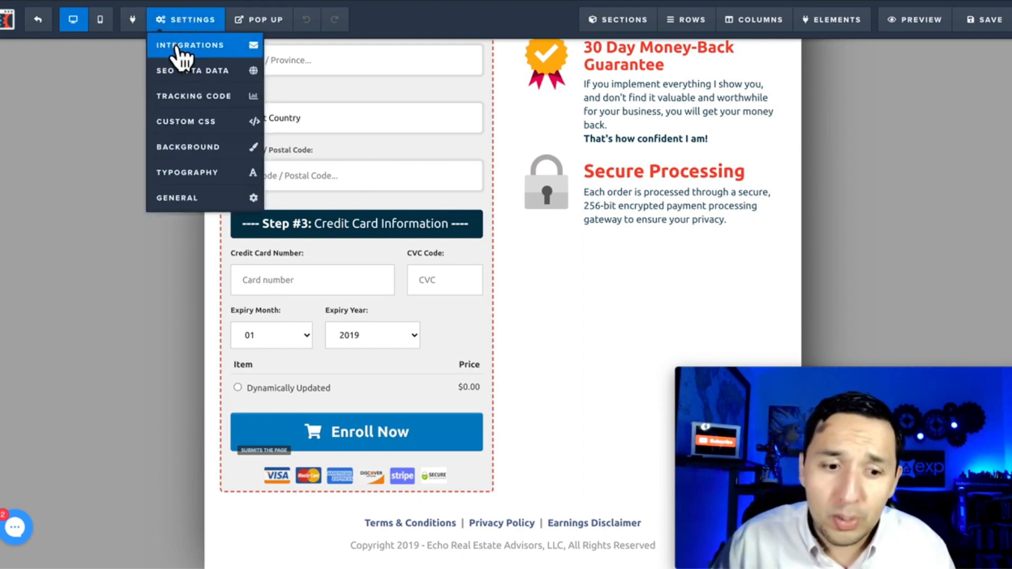
left_click(180, 46)
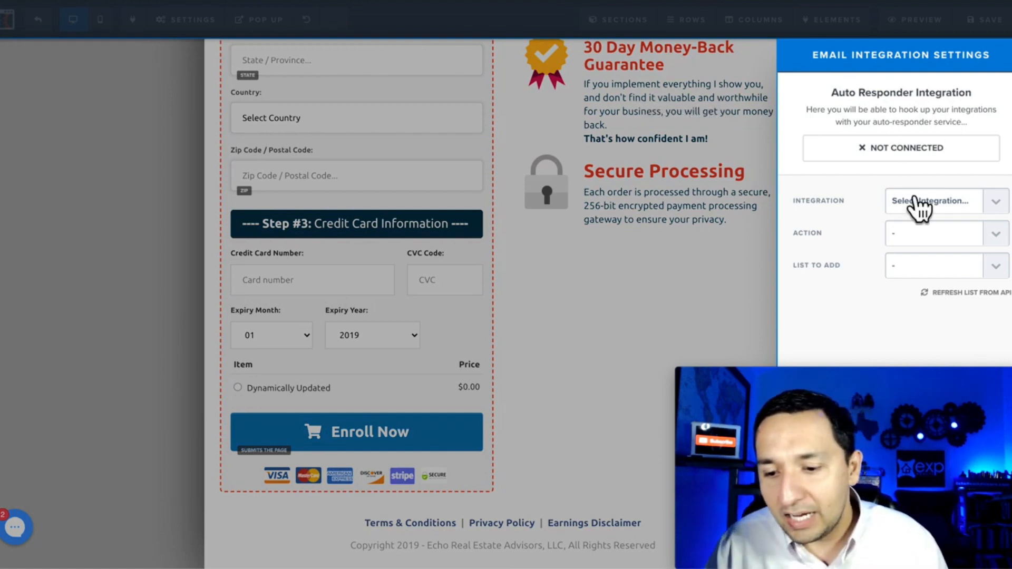
left_click(989, 210)
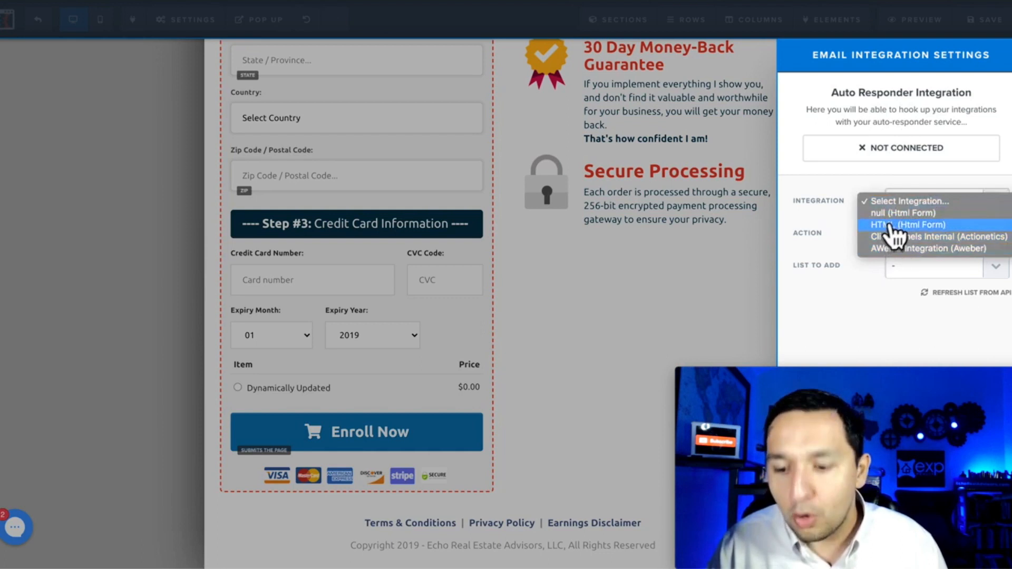
left_click(693, 288)
left_click(694, 289)
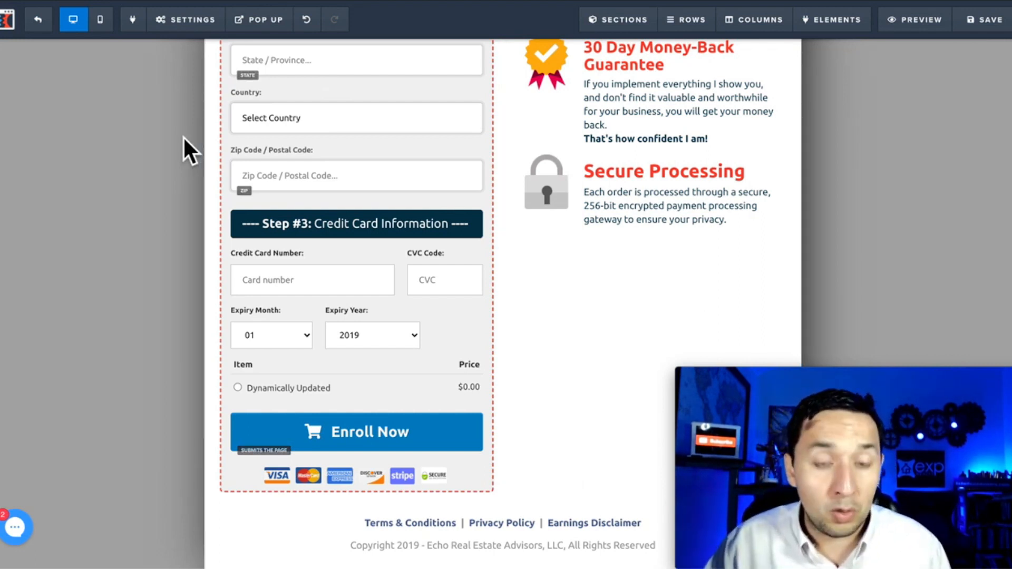
Return to the funnel's order step and review the payment options and product details of the Facebook Ads Mastery product
left_click(38, 24)
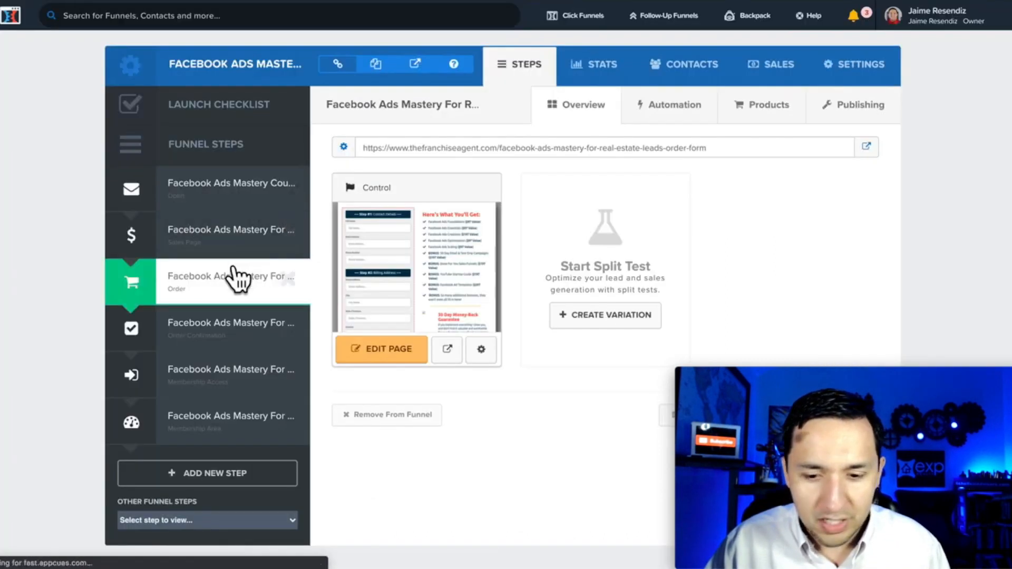
left_click(760, 107)
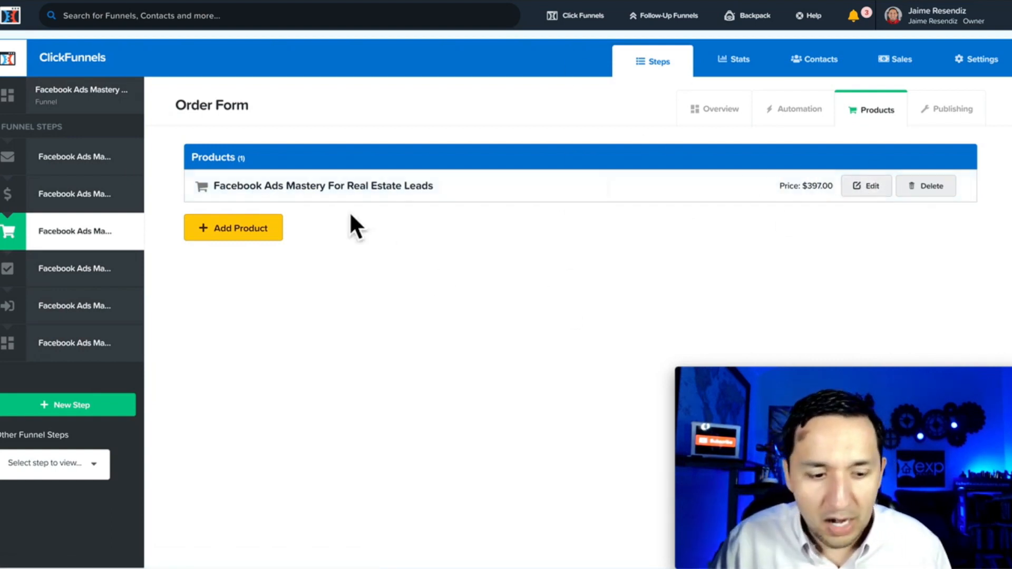
left_click(860, 184)
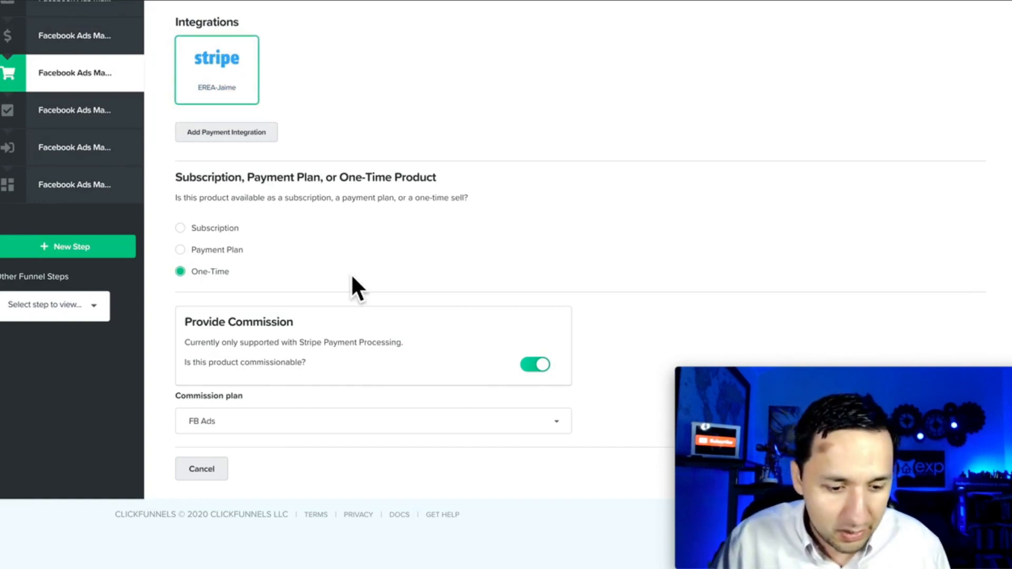
scroll(217, 467, "up", 3)
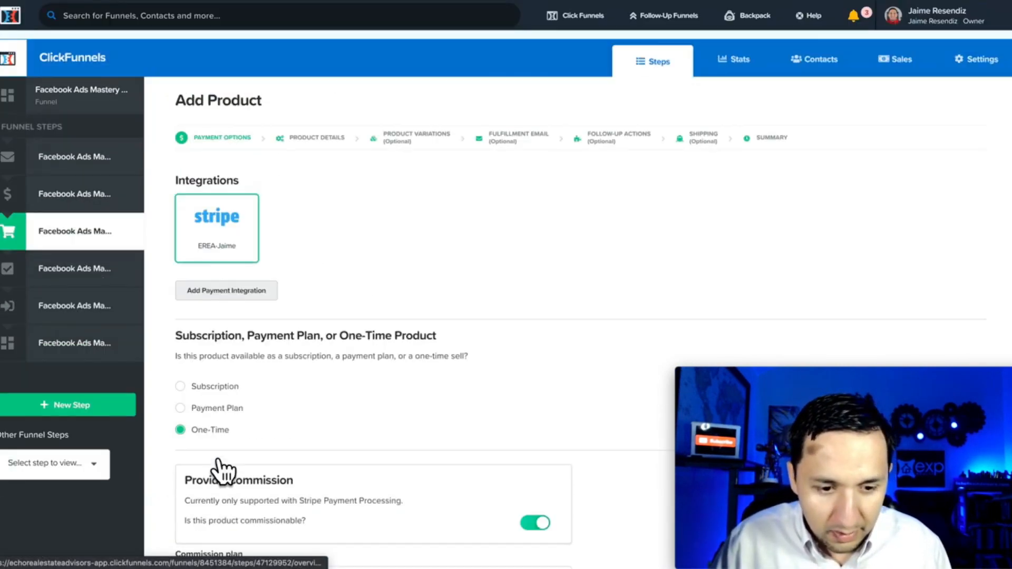
left_click(316, 138)
scroll(390, 236, "down", 10)
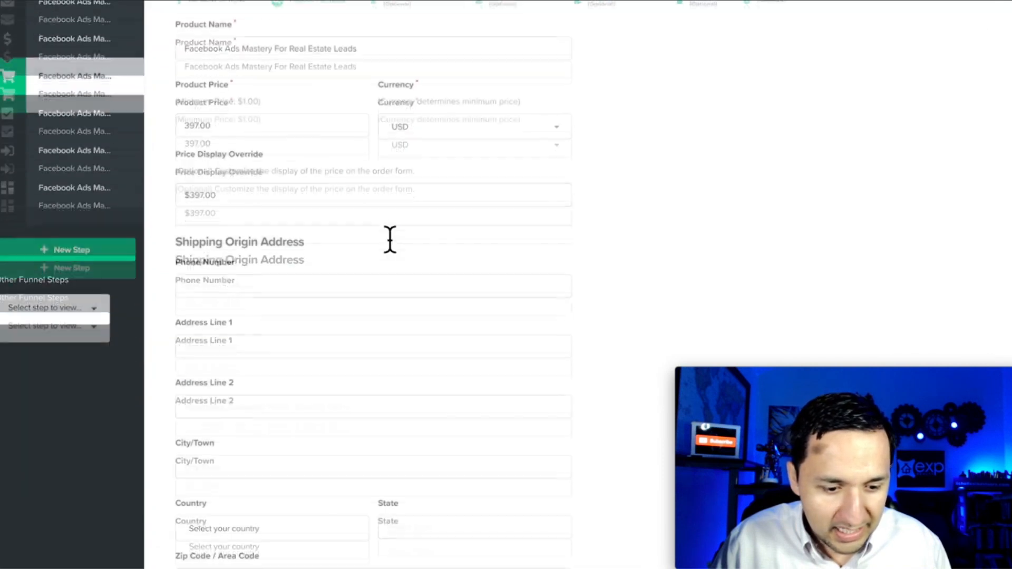
scroll(335, 449, "up", 10)
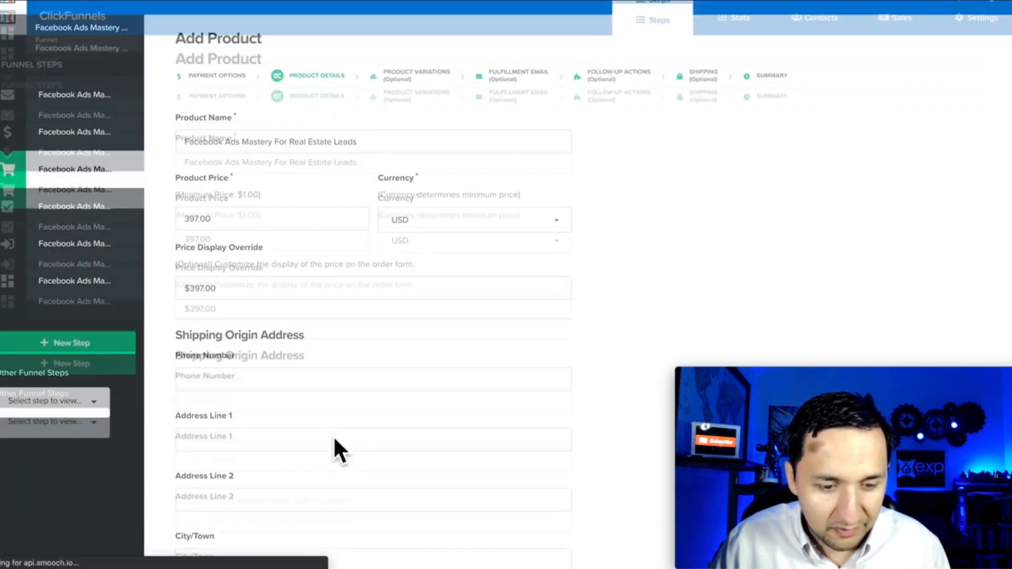
Examine the product's fulfillment email subject, message body and thank-you page setting, and go back to the order form funnel step
left_click(509, 139)
scroll(543, 259, "down", 2)
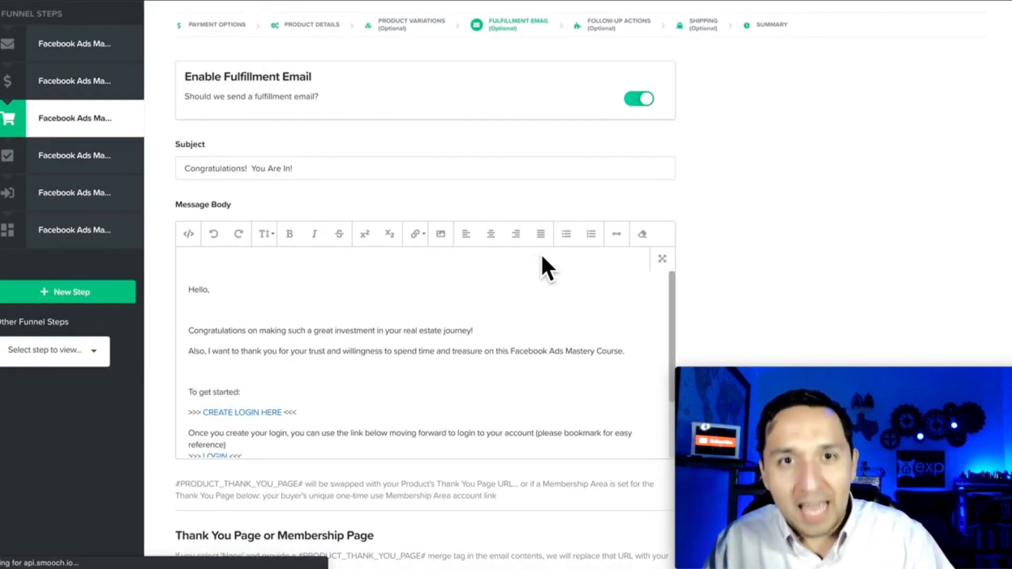
scroll(543, 258, "down", 2)
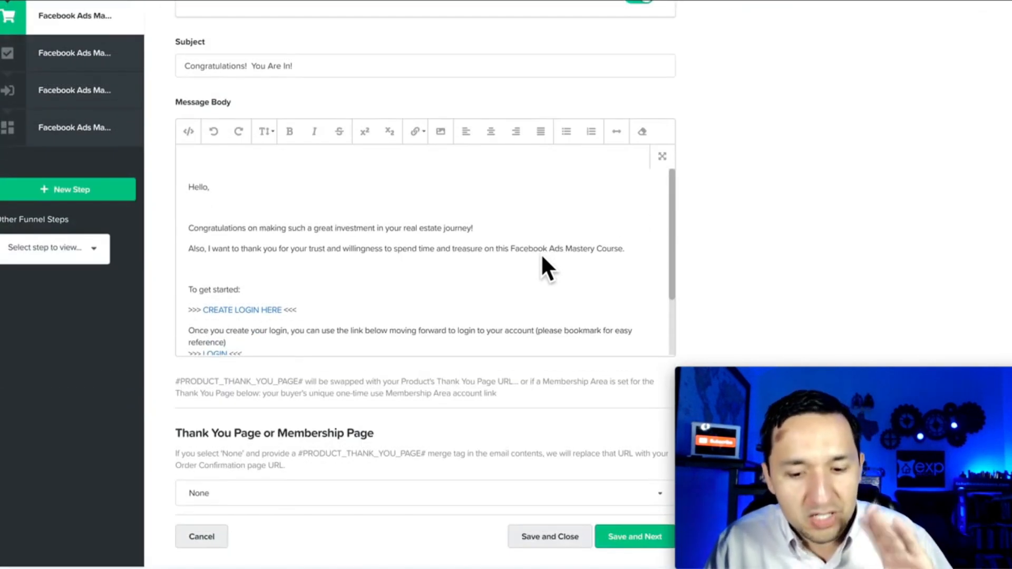
scroll(543, 258, "up", 4)
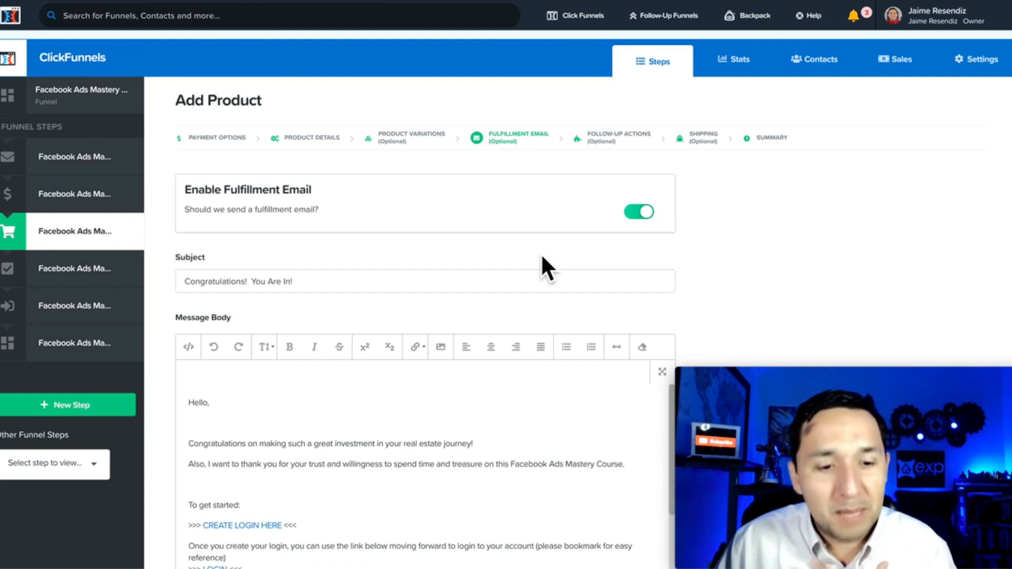
left_click(69, 240)
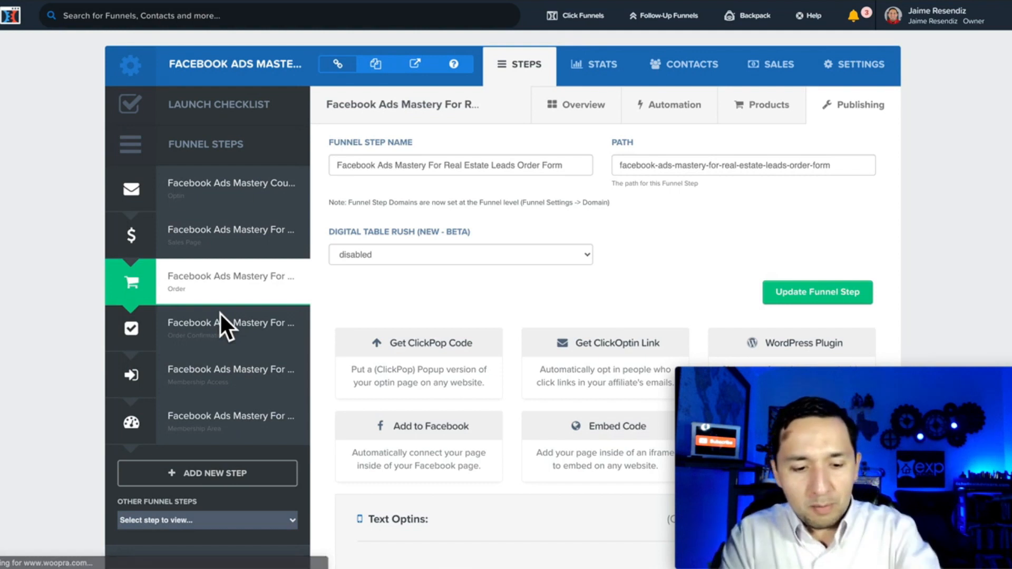
left_click(184, 282)
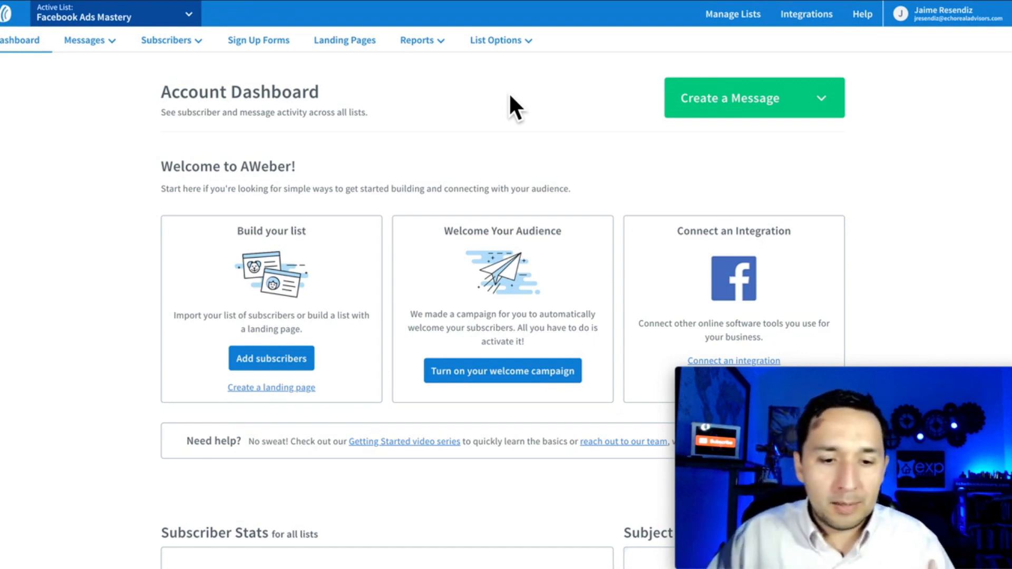
Switch to AWeber, start a new list and accept the prefilled company, address and sender details
left_click(732, 16)
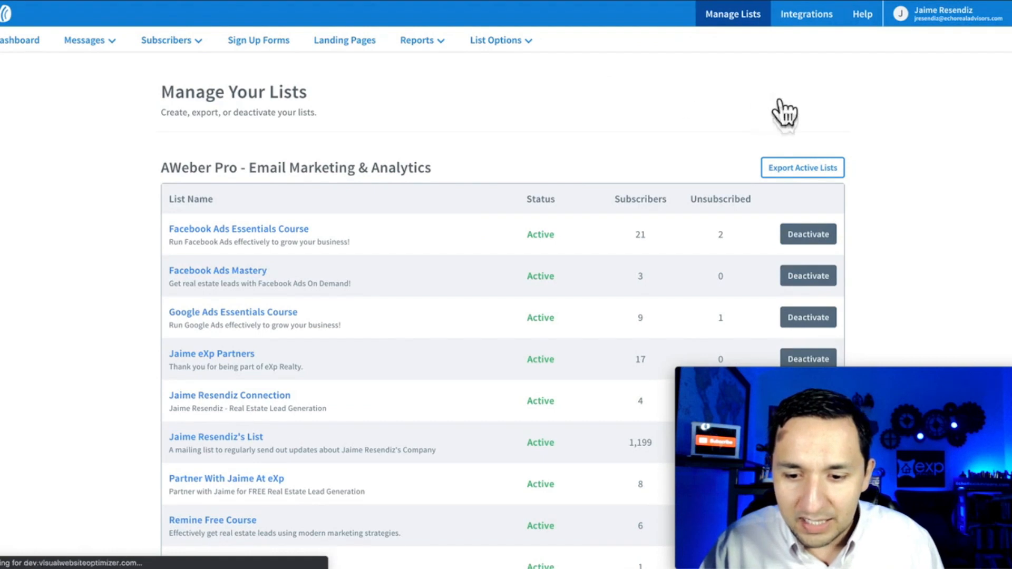
left_click(775, 108)
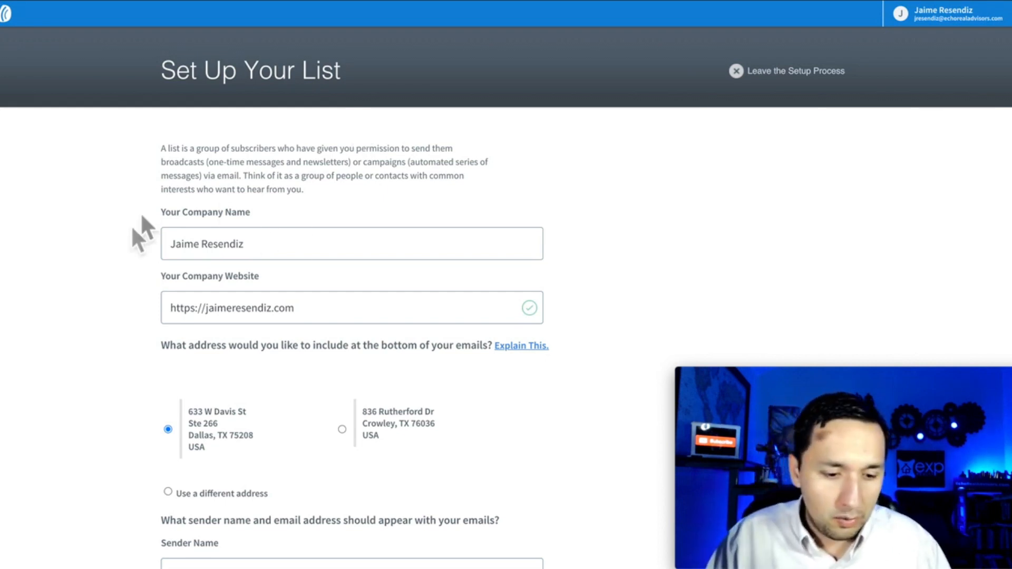
scroll(289, 265, "down", 1)
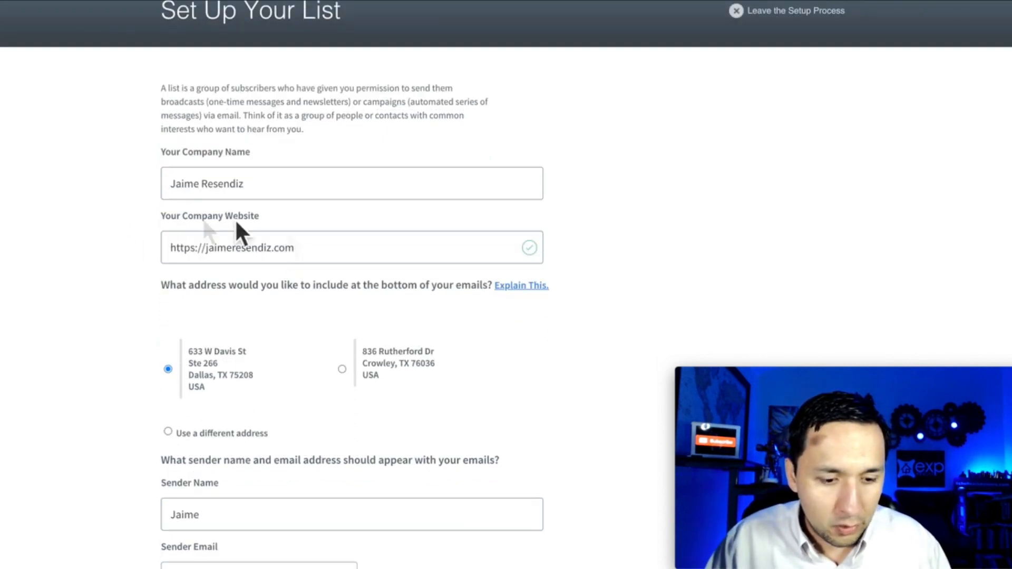
scroll(285, 290, "down", 3)
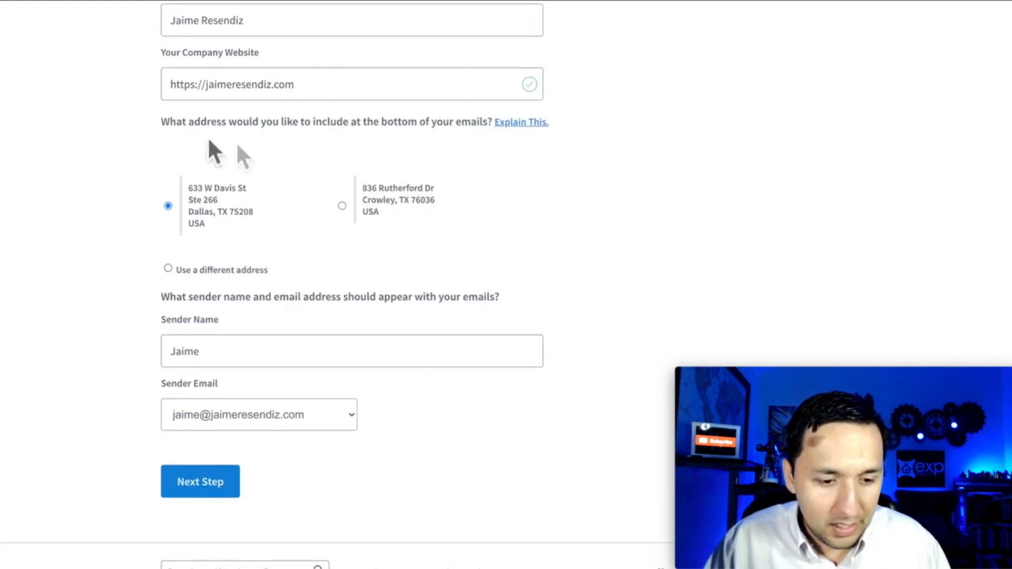
scroll(222, 292, "down", 1)
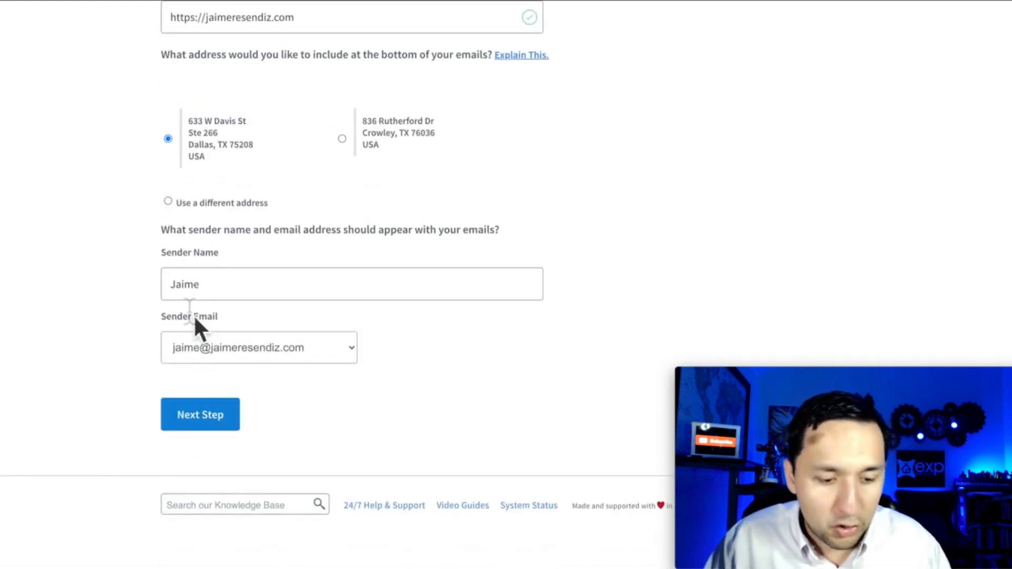
left_click(199, 423)
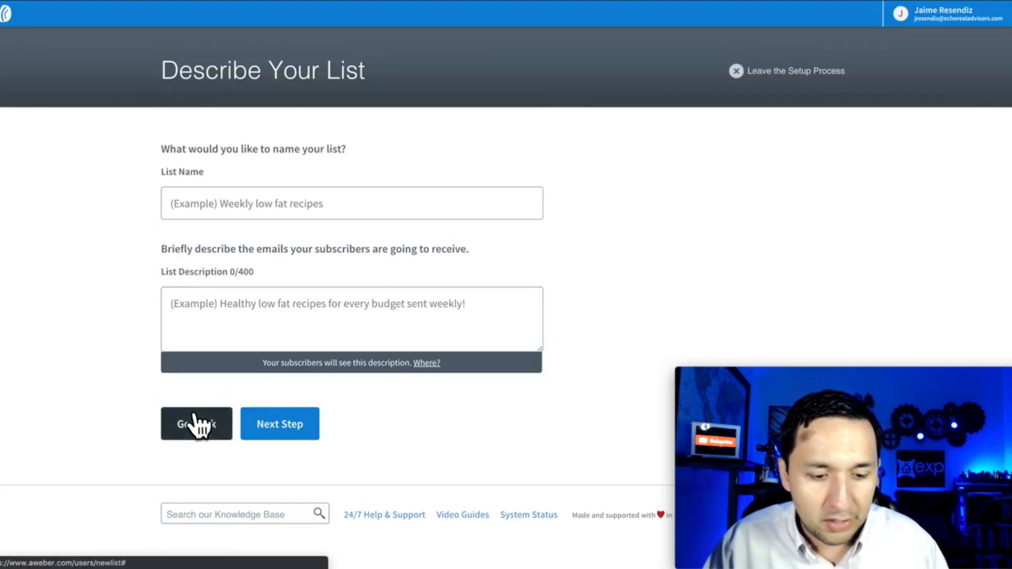
Name the new list "Test Purchase With Clickfunnels"
left_click(250, 214)
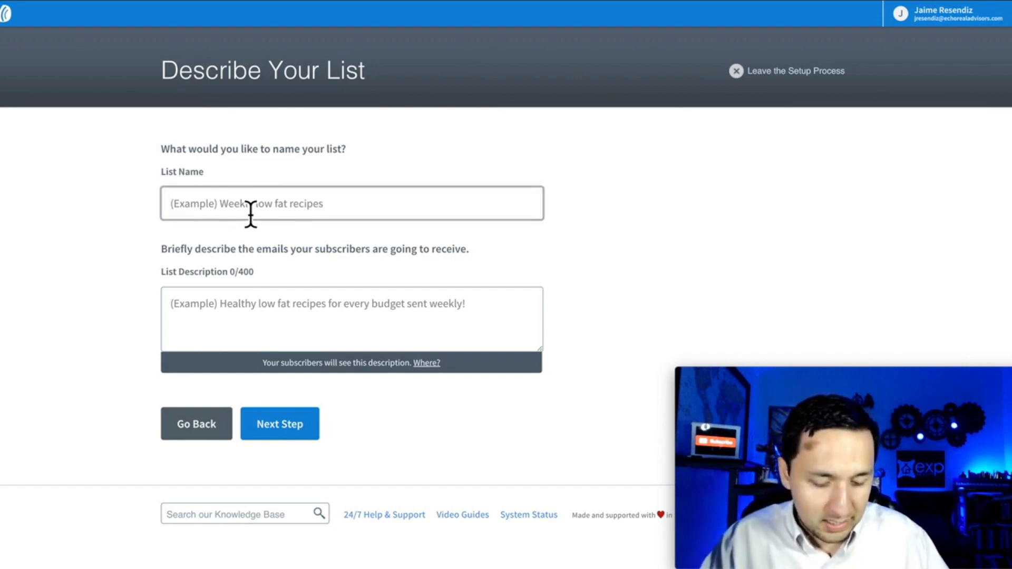
type("Test Purchase ")
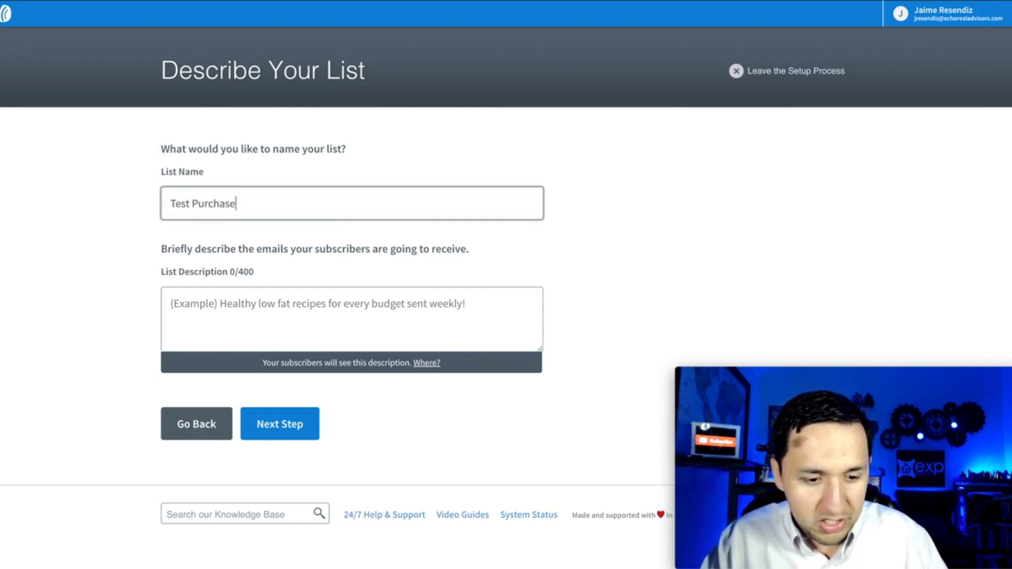
type("With Cli")
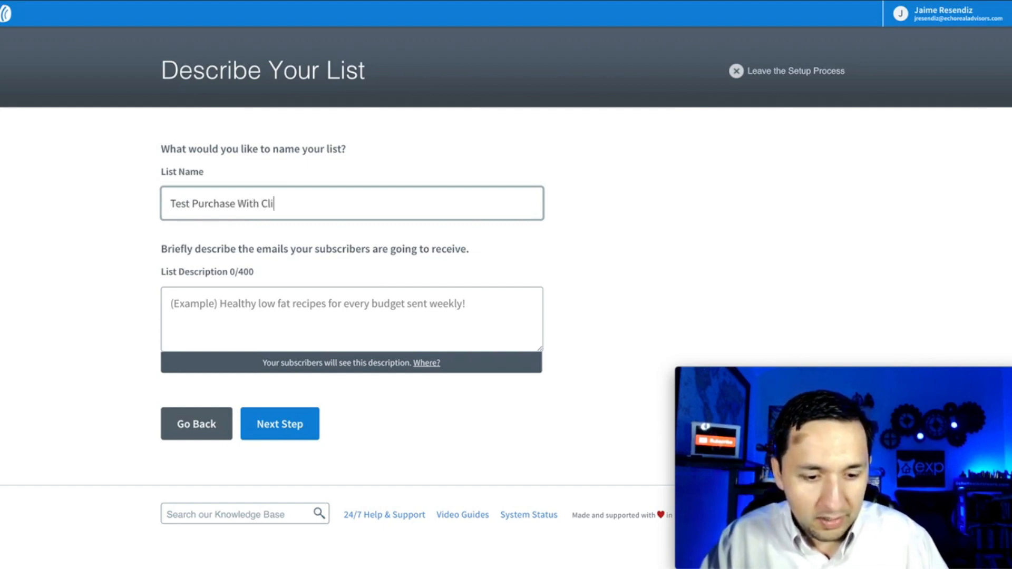
type("ckfunnels")
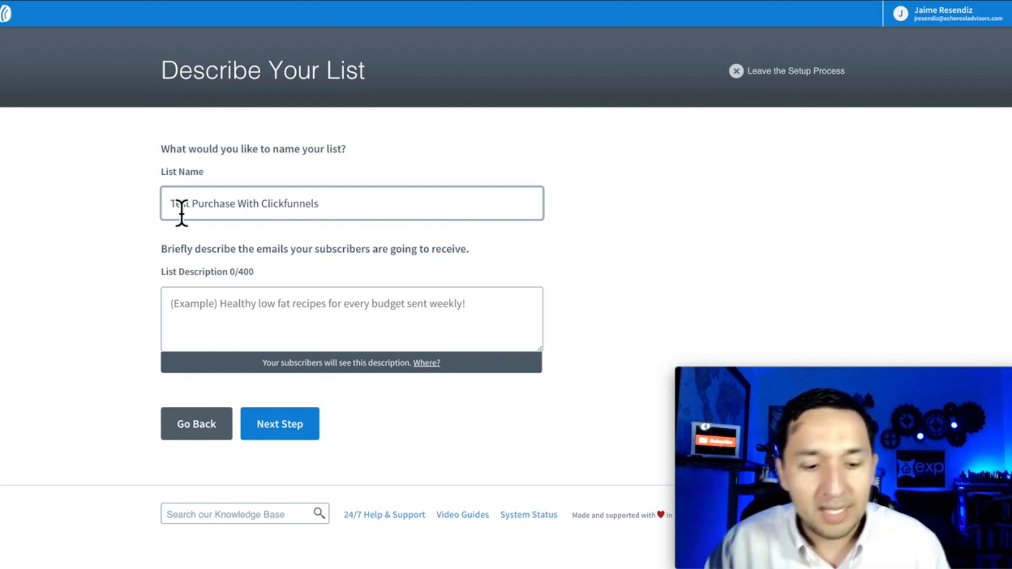
Describe the list as "You purchased my test purchase with clickfunnels" and continue to the confirmation message
left_click(248, 327)
type("Th")
key("BackSpace")
key("BackSpace")
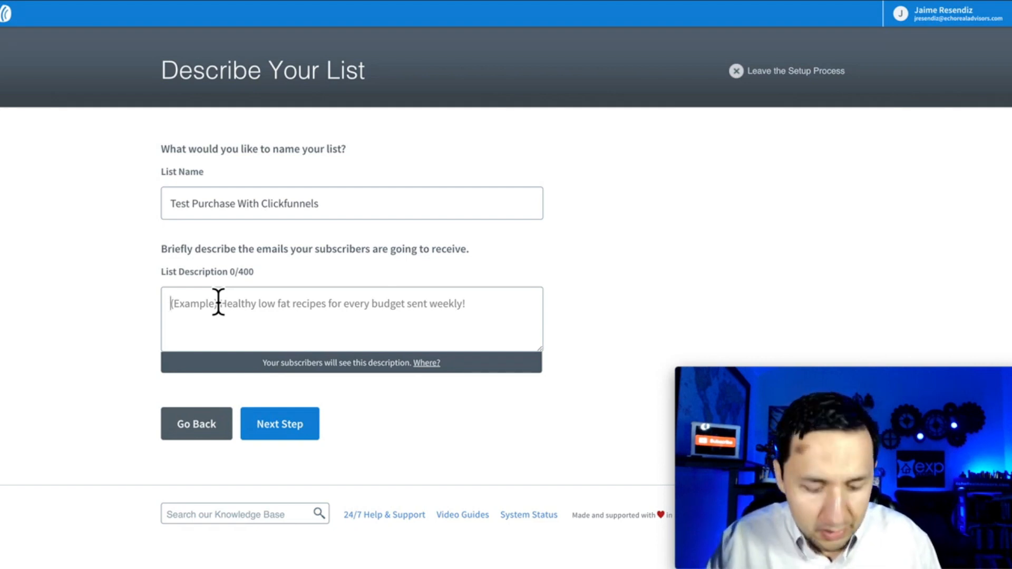
type("You purch")
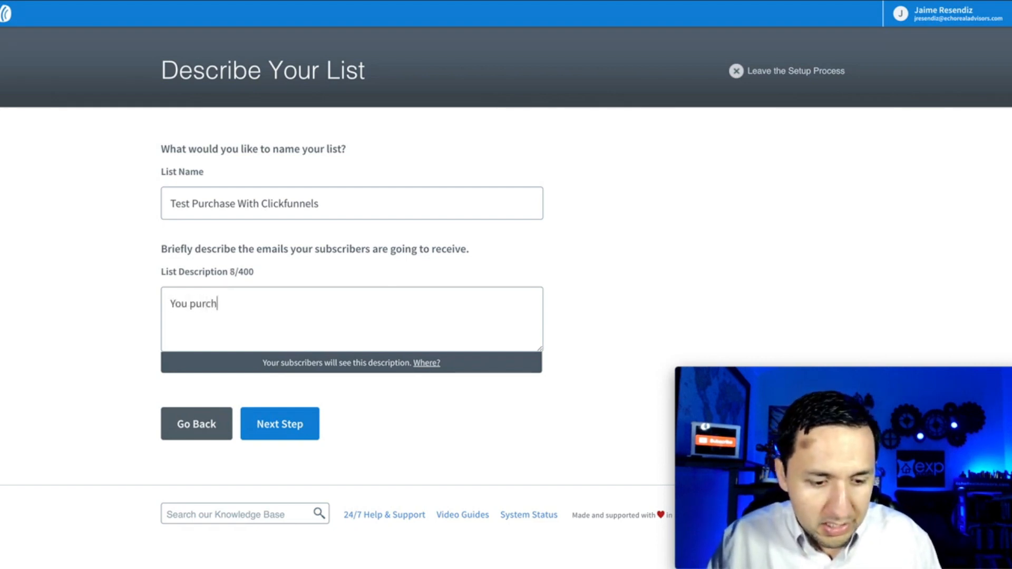
type("ased my test")
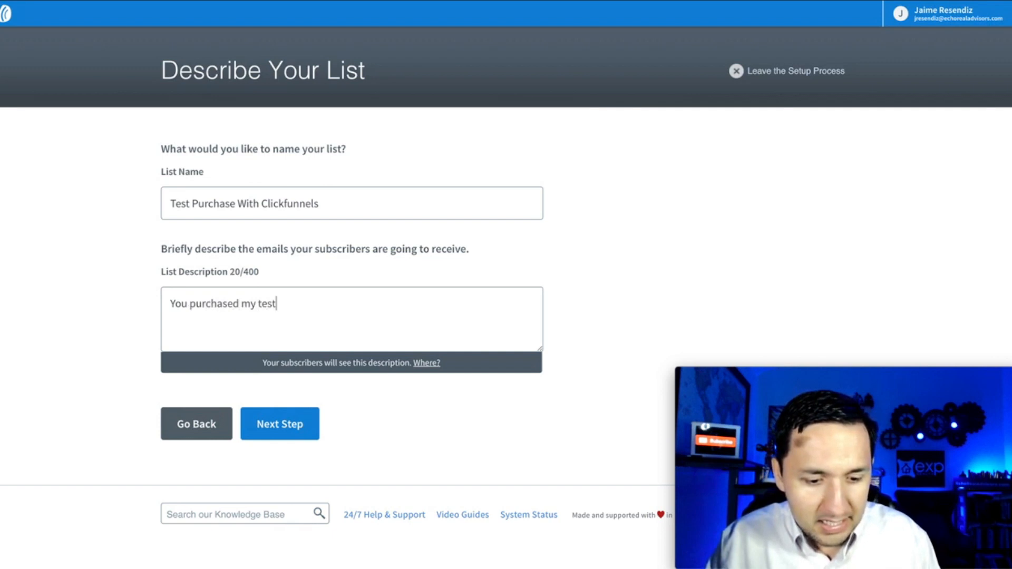
type(" purchase on")
key("BackSpace")
key("BackSpace")
key("BackSpace")
type("with clickfunnels")
key("BackSpace")
key("BackSpace")
key("BackSpace")
key("BackSpace")
type("nnels")
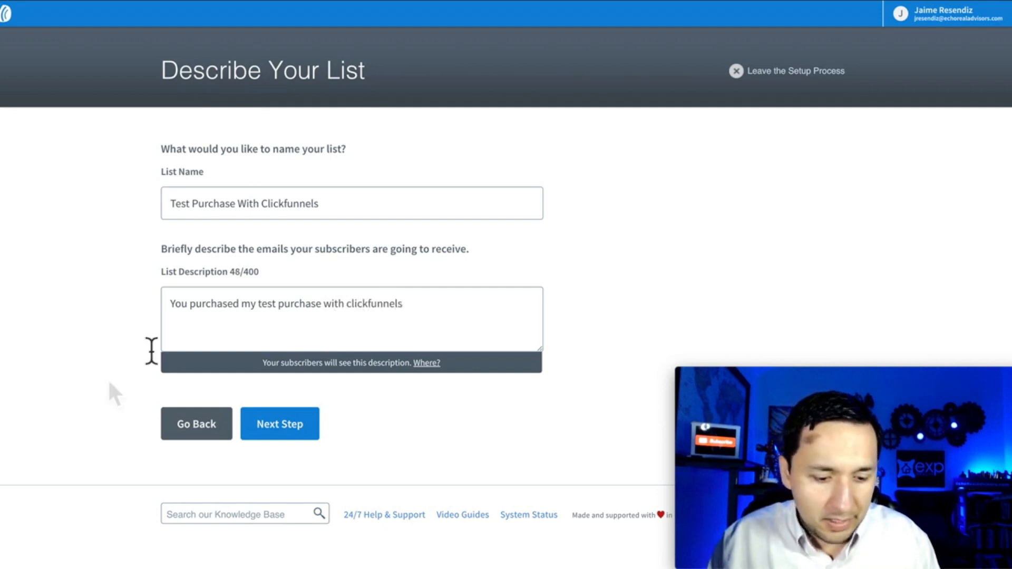
left_click(279, 422)
Review the confirmation message's subject line, header, button text and signature without editing them, and approve it to create the list
scroll(404, 235, "down", 1)
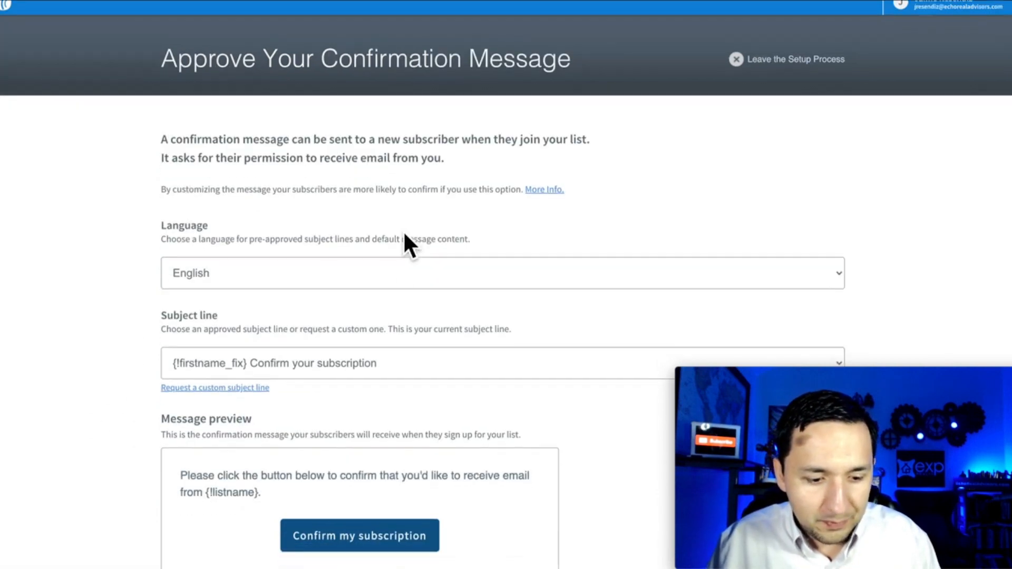
scroll(185, 283, "down", 3)
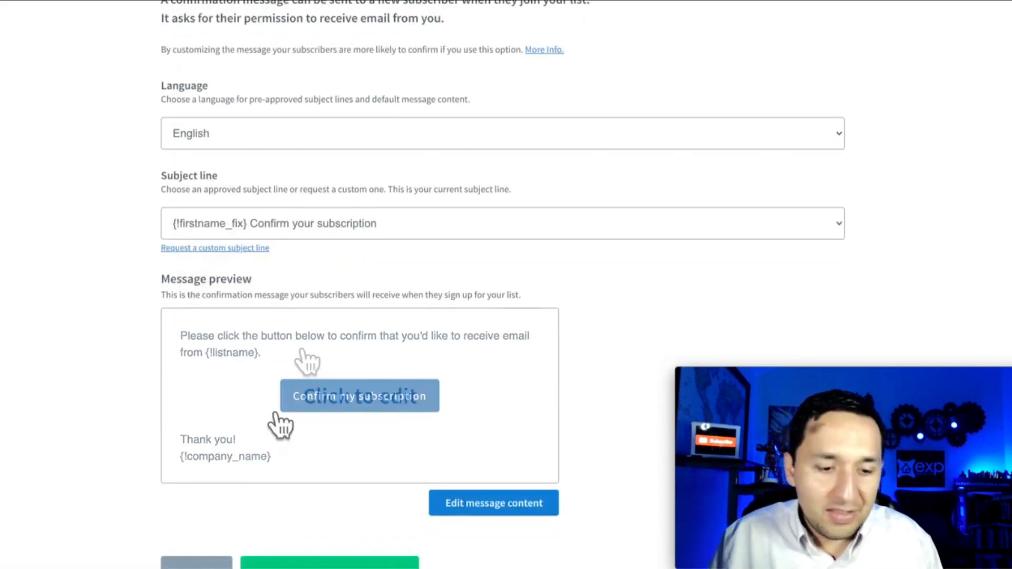
scroll(271, 343, "down", 2)
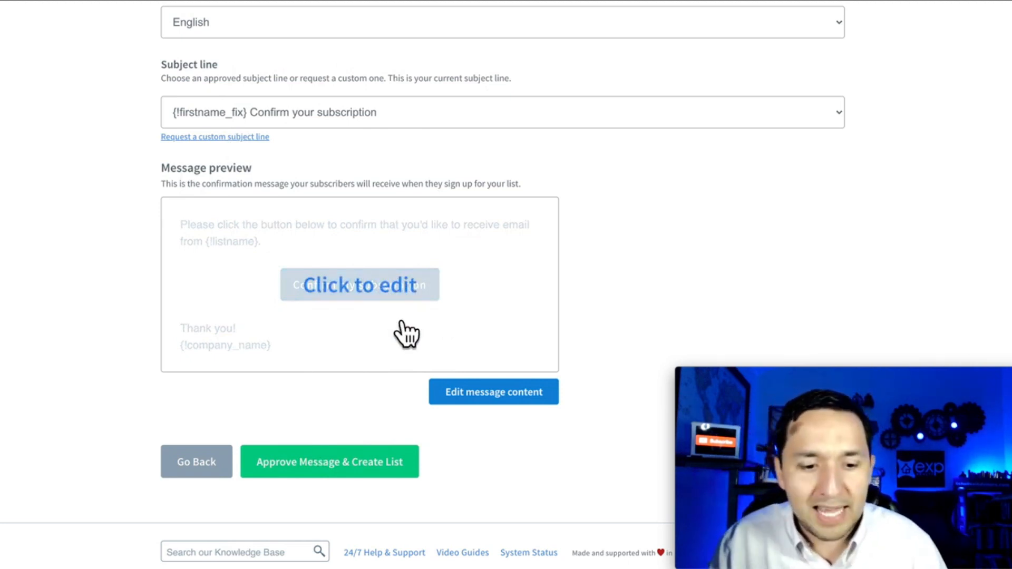
scroll(405, 329, "up", 5)
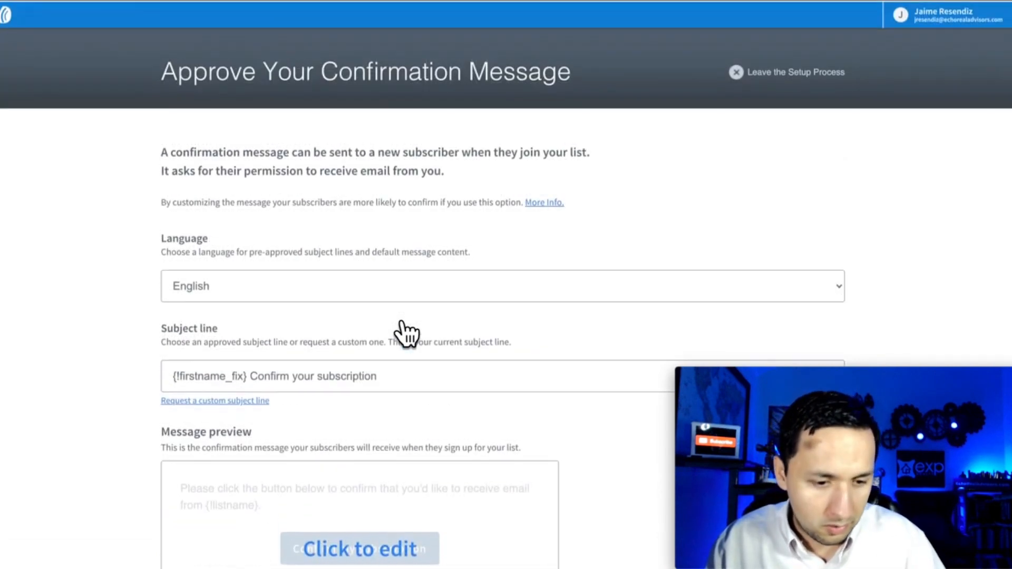
scroll(406, 327, "down", 6)
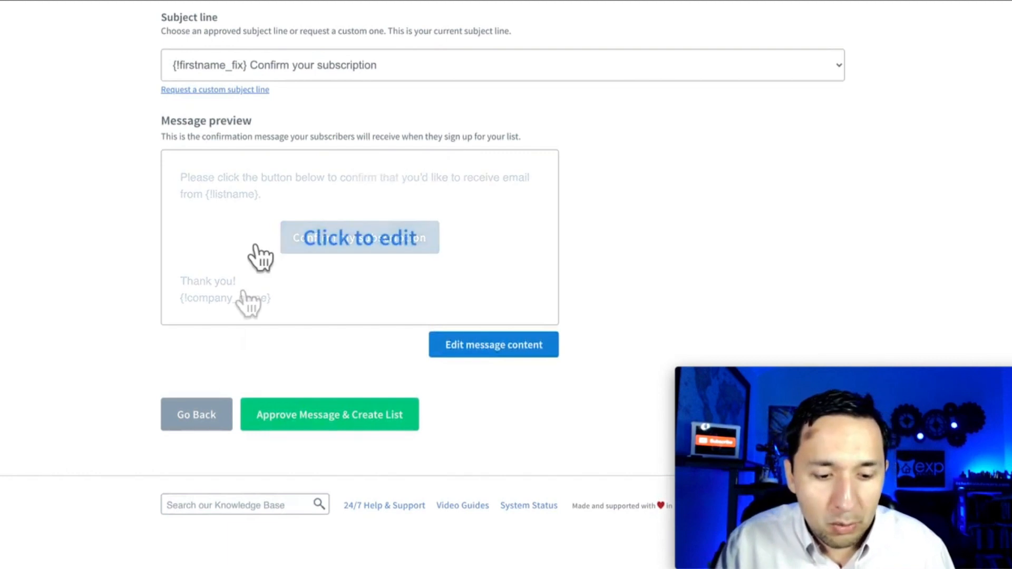
left_click(375, 259)
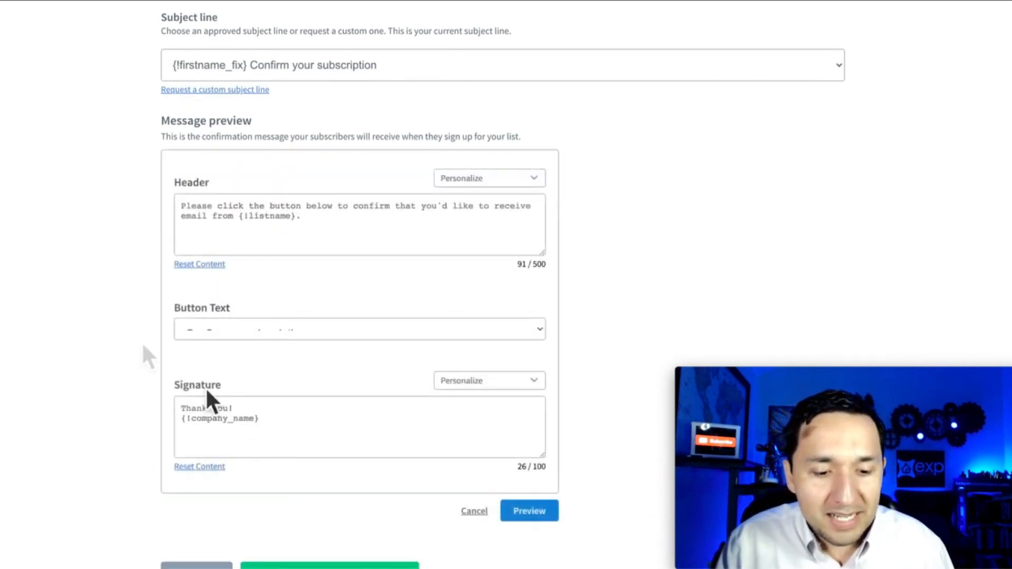
scroll(443, 337, "down", 3)
scroll(413, 260, "up", 2)
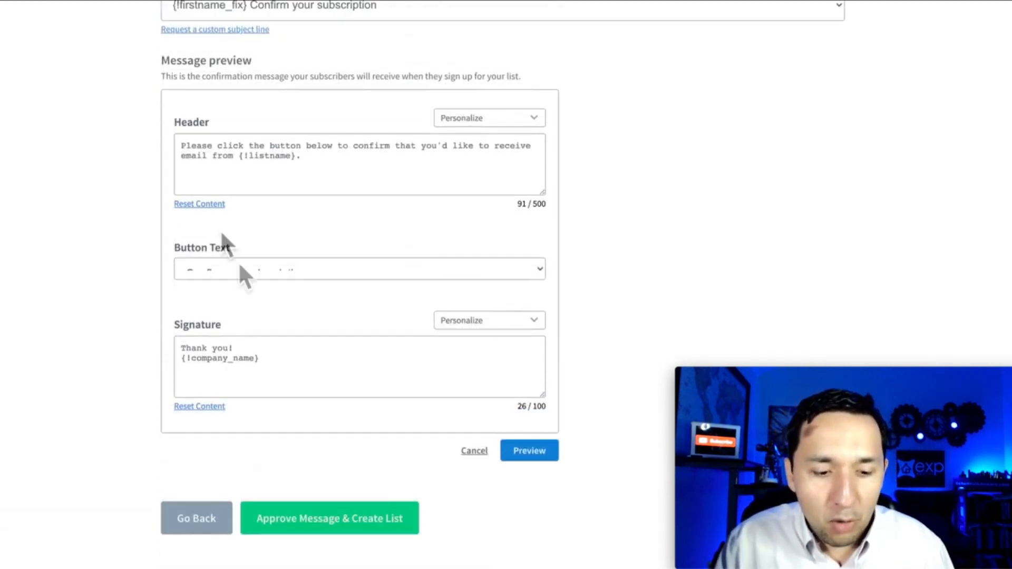
left_click(474, 451)
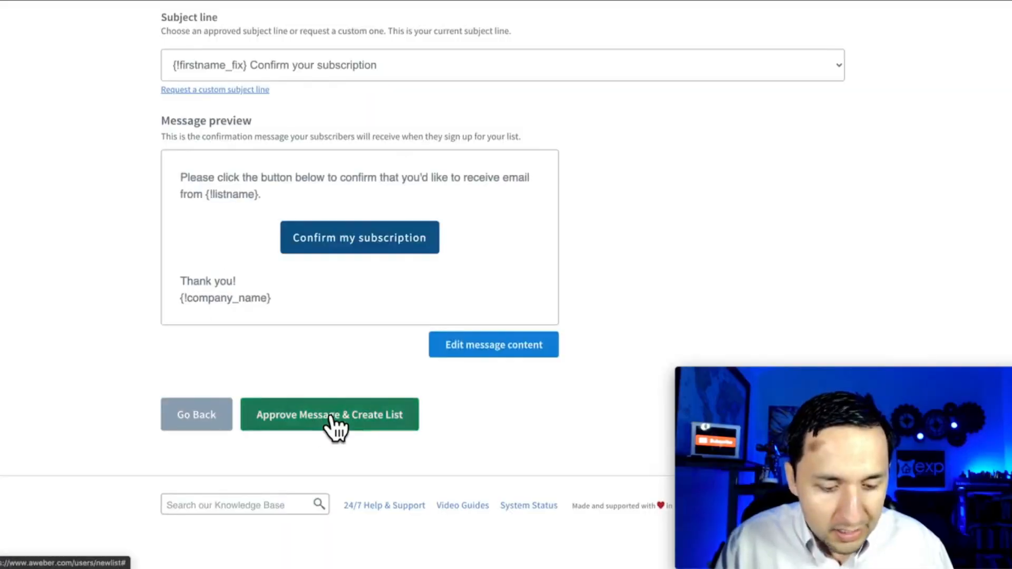
left_click(311, 419)
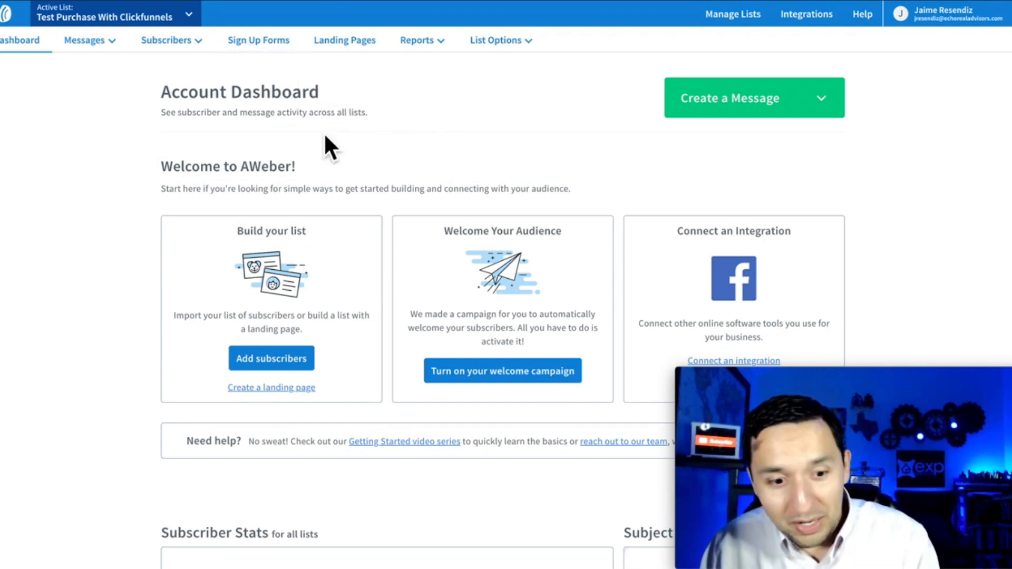
Create a blank campaign named "Test Purchase Clickfunnels" for the new list
mouse_move(111, 40)
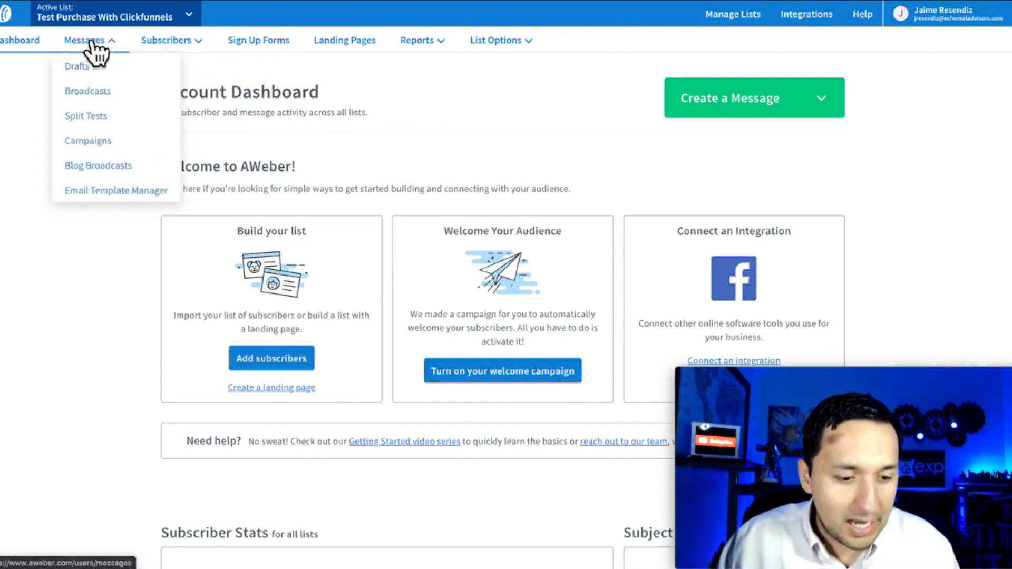
left_click(90, 143)
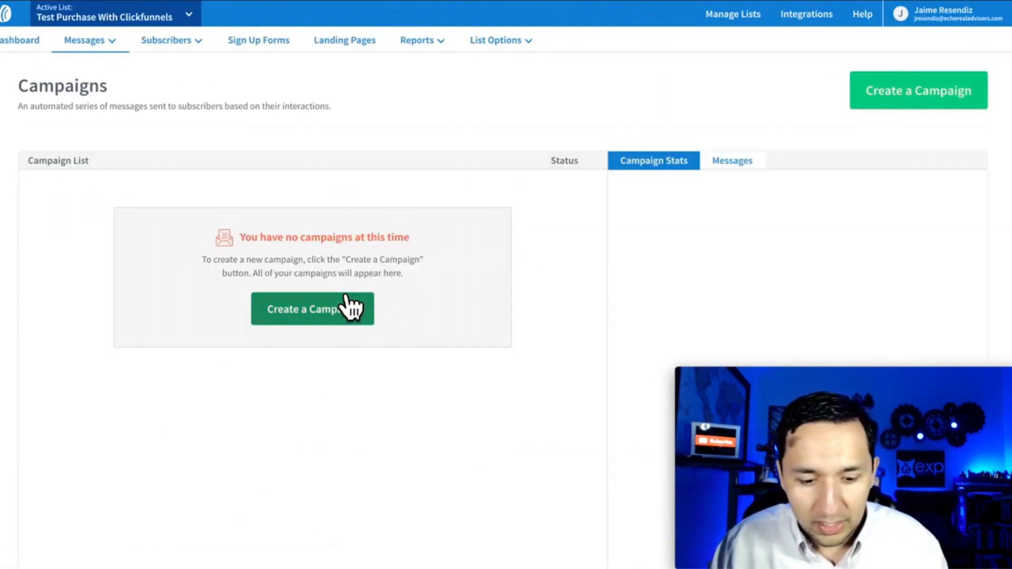
left_click(302, 316)
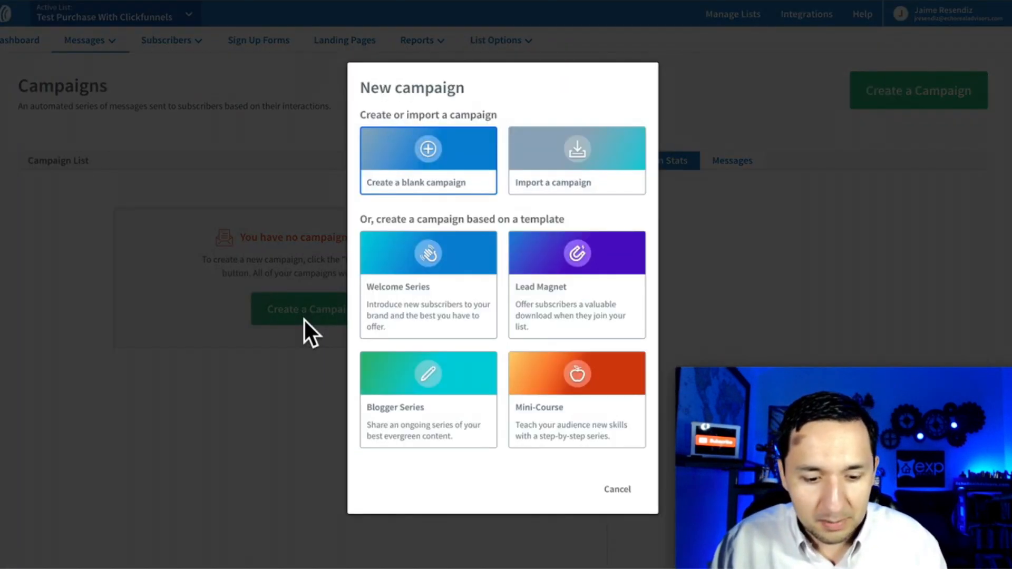
left_click(432, 153)
type("Test PUrcha")
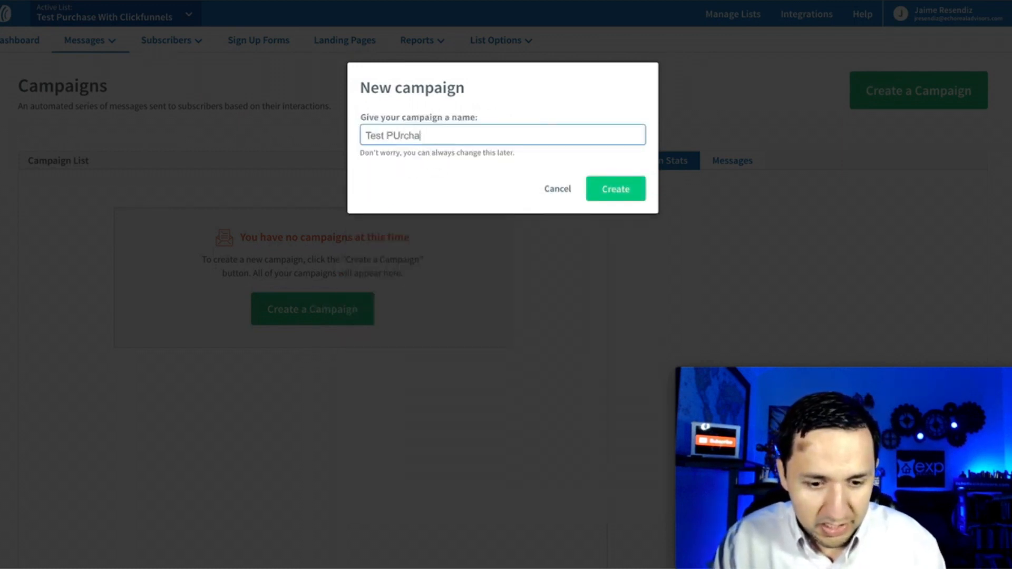
type("hase Click")
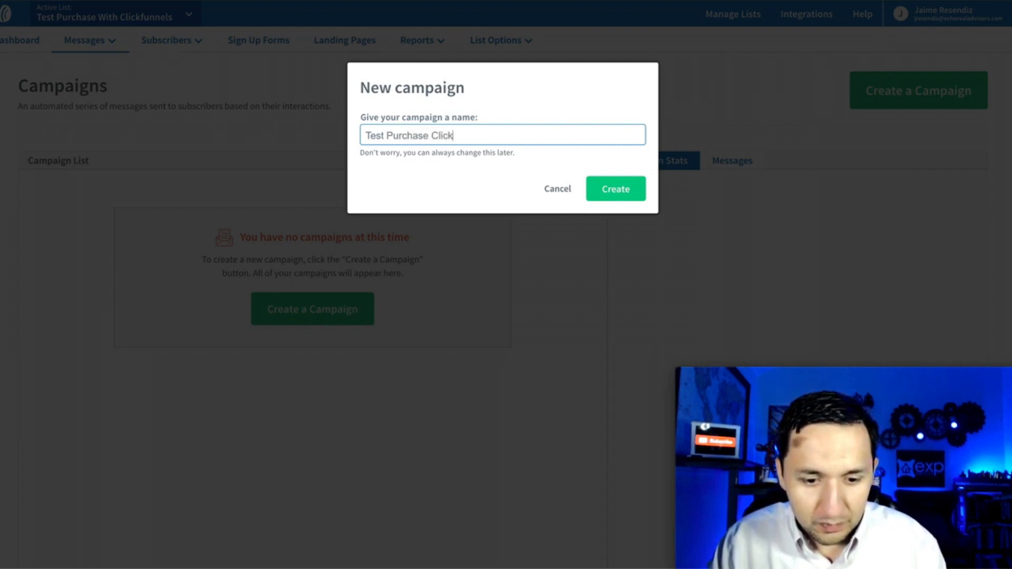
type("funnels")
left_click(617, 201)
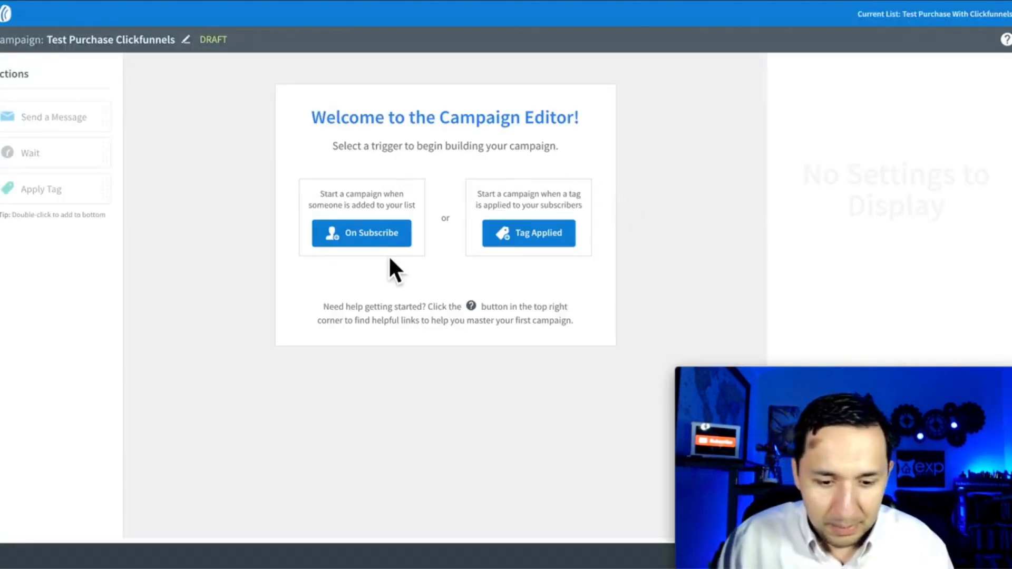
Set the campaign to start on subscribe and add a Send a Message action below the trigger
left_click(369, 235)
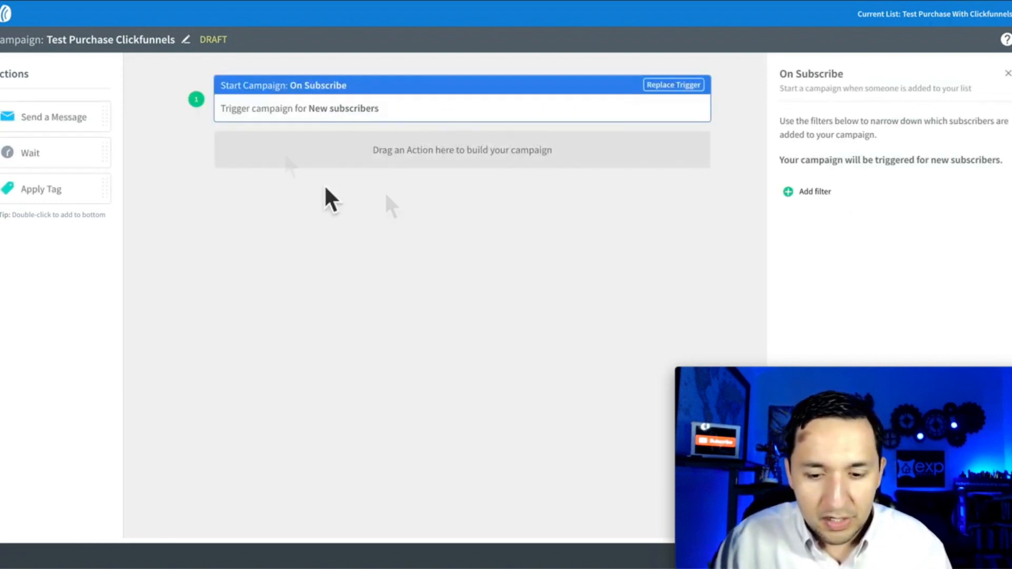
left_click(48, 123)
left_click_drag(49, 124, 429, 151)
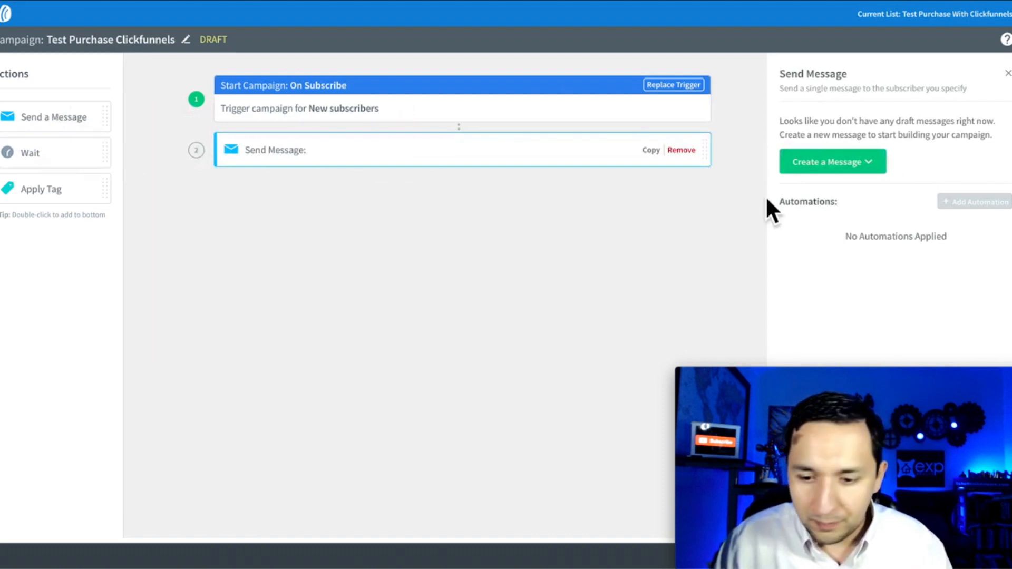
Create a new message for the send action with the subject line "Here is your purchase"
left_click(835, 163)
left_click(815, 194)
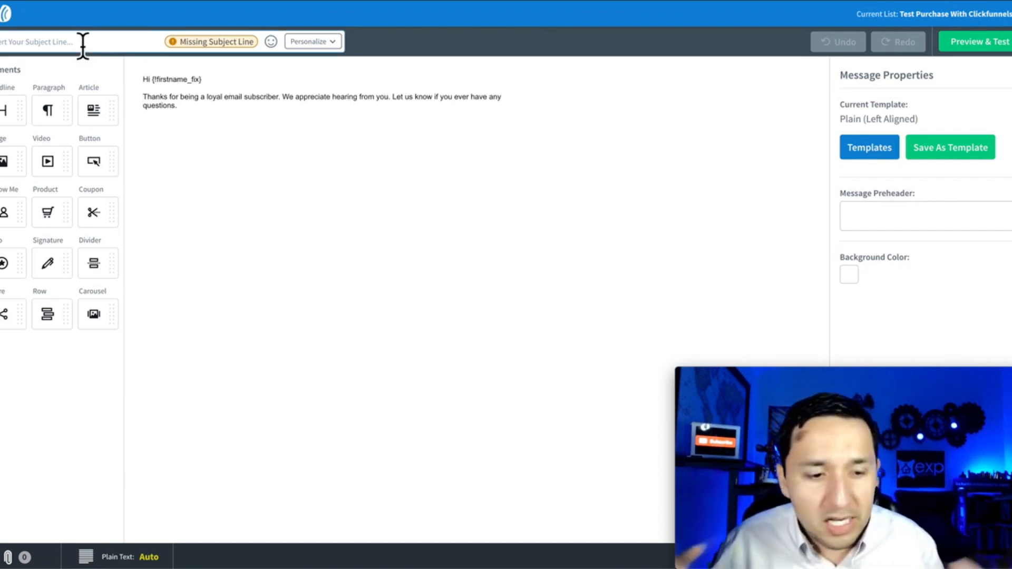
type("Here is")
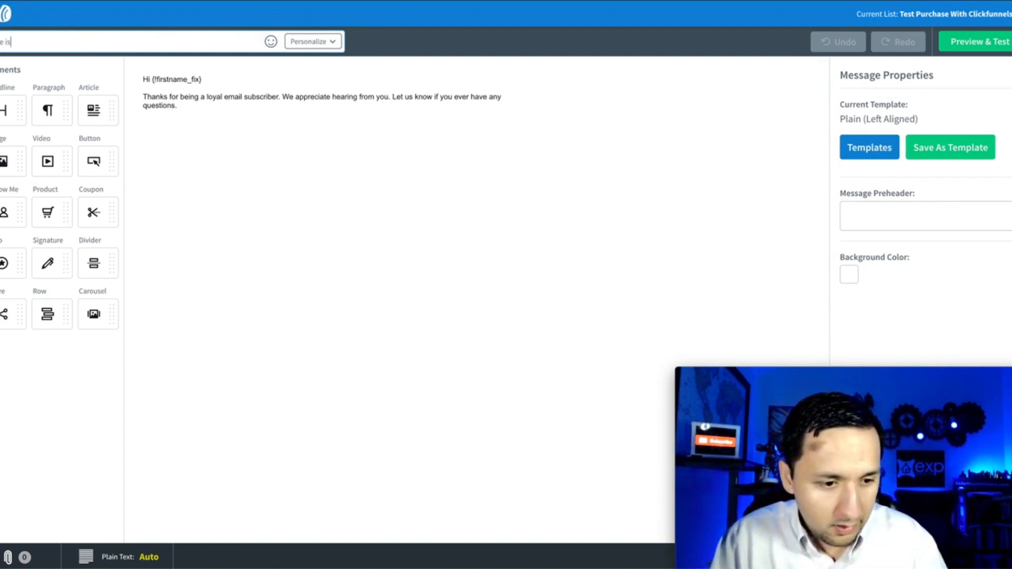
type(" your purchase")
Replace the message's thank-you paragraph below the greeting with "Here is the login - link"
left_click(199, 109)
triple_click(199, 109)
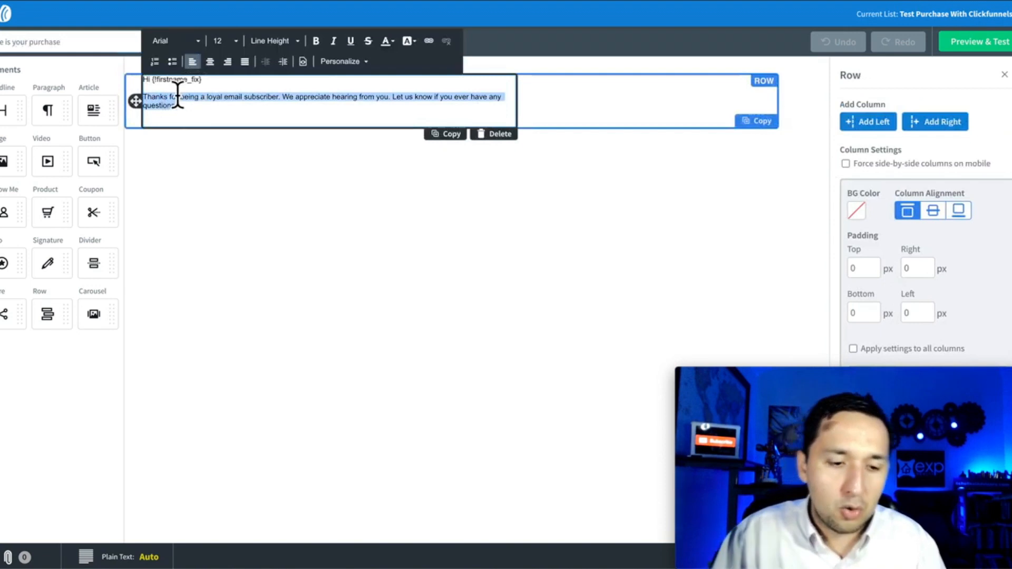
type("Here ")
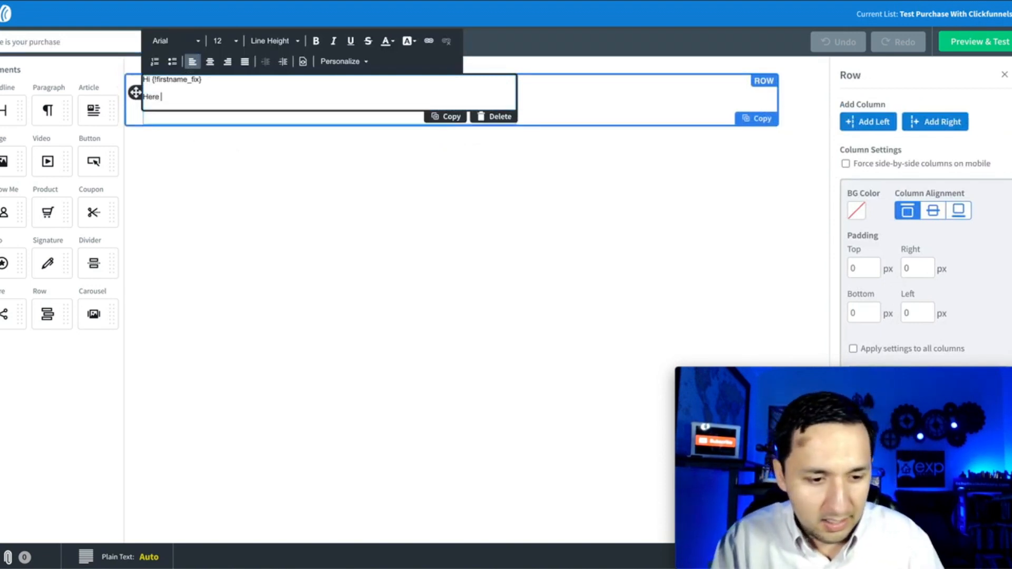
type("is ht")
key("BackSpace")
key("BackSpace")
key("BackSpace")
type("the login - link")
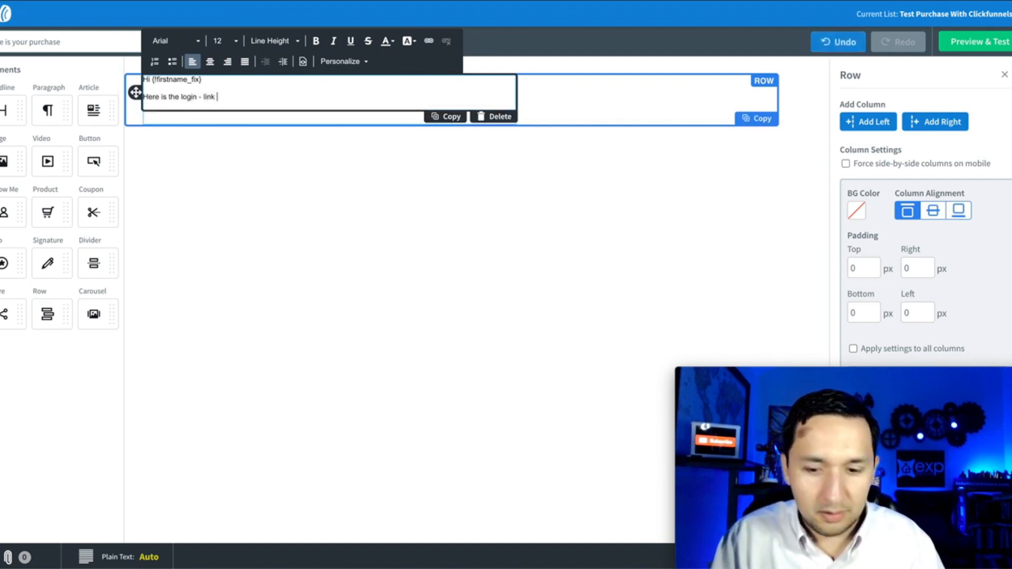
left_click(262, 232)
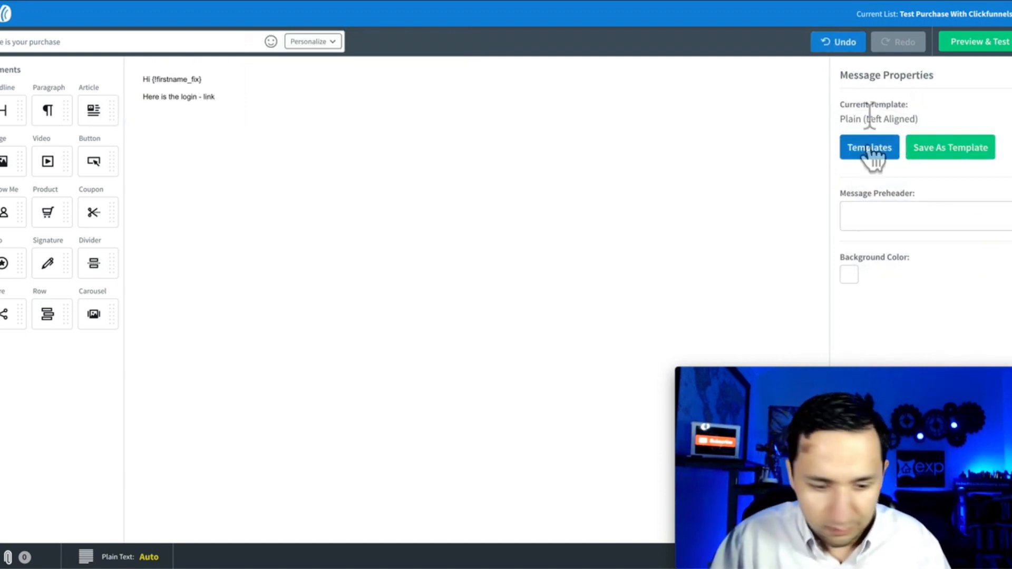
Save the purchase message and exit to the campaign editor
left_click(889, 370)
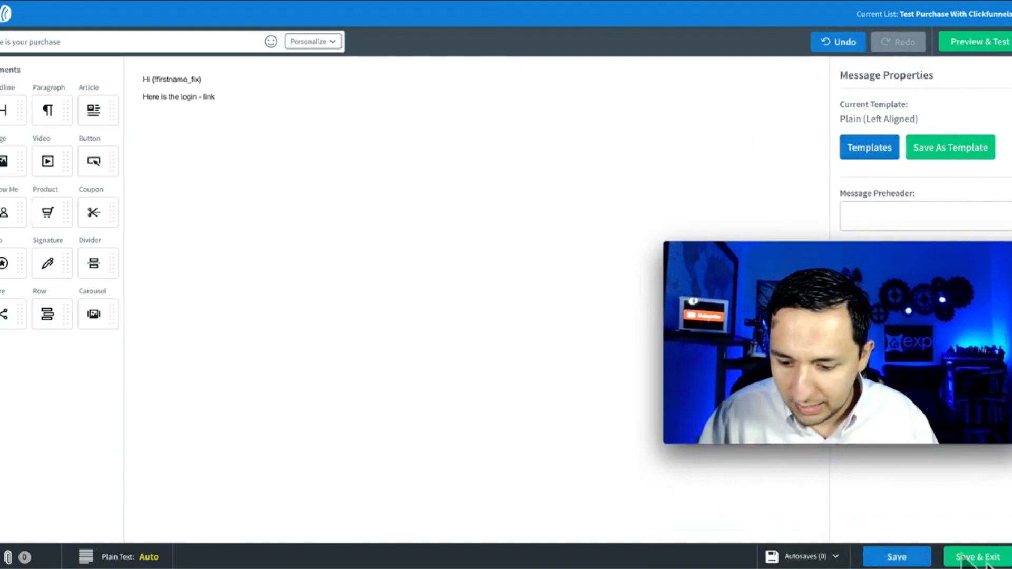
left_click(897, 555)
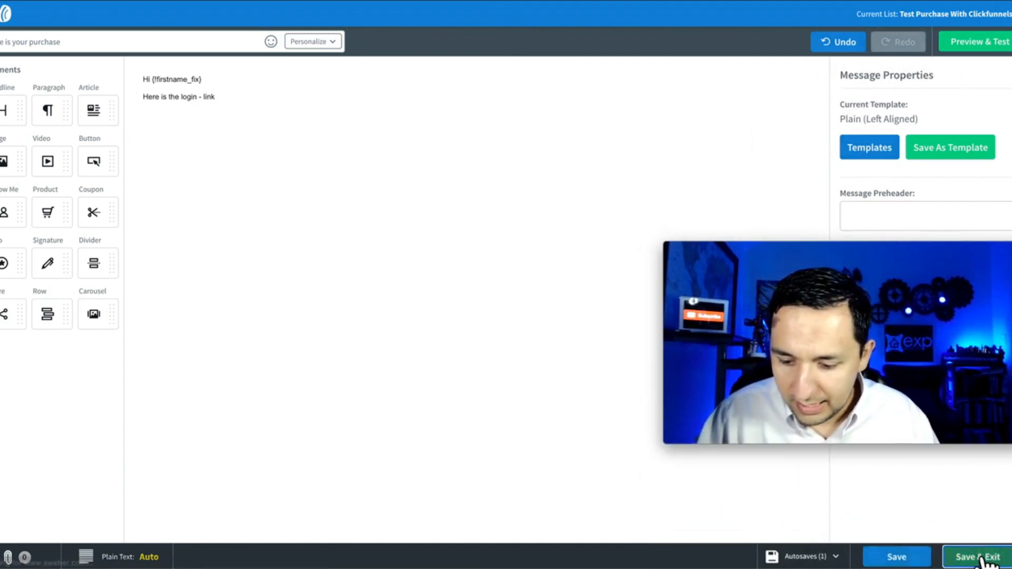
left_click(981, 557)
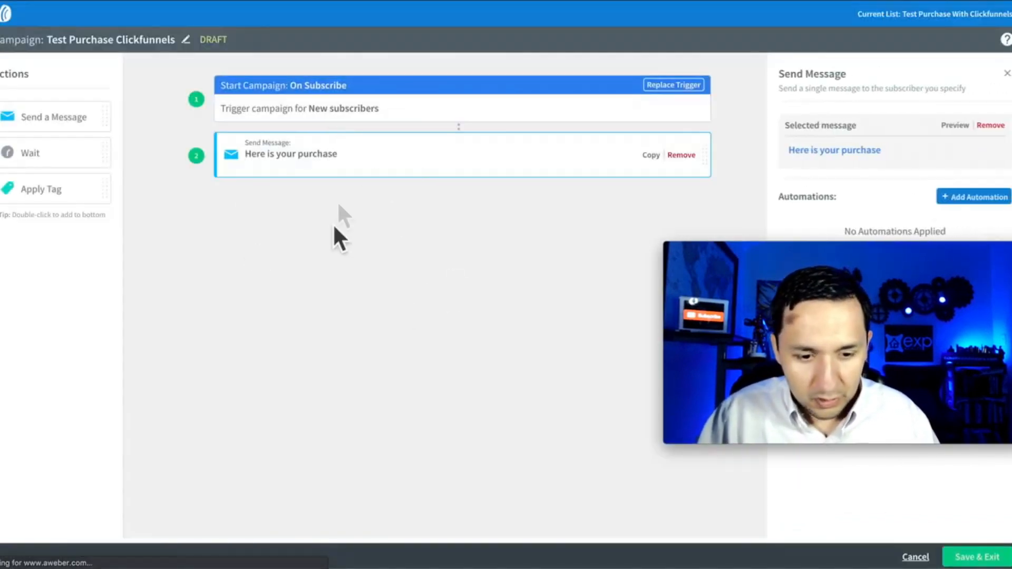
Add a 1 day Wait and a second Send a Message action to the campaign, and remove both again
left_click_drag(68, 163, 463, 248)
left_click_drag(63, 117, 453, 267)
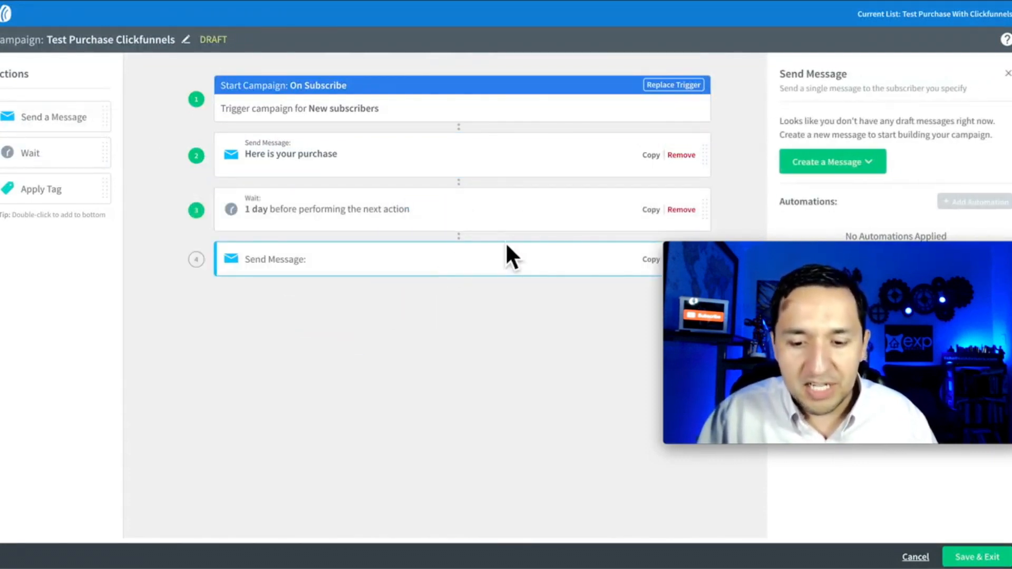
left_click(681, 209)
left_click(681, 210)
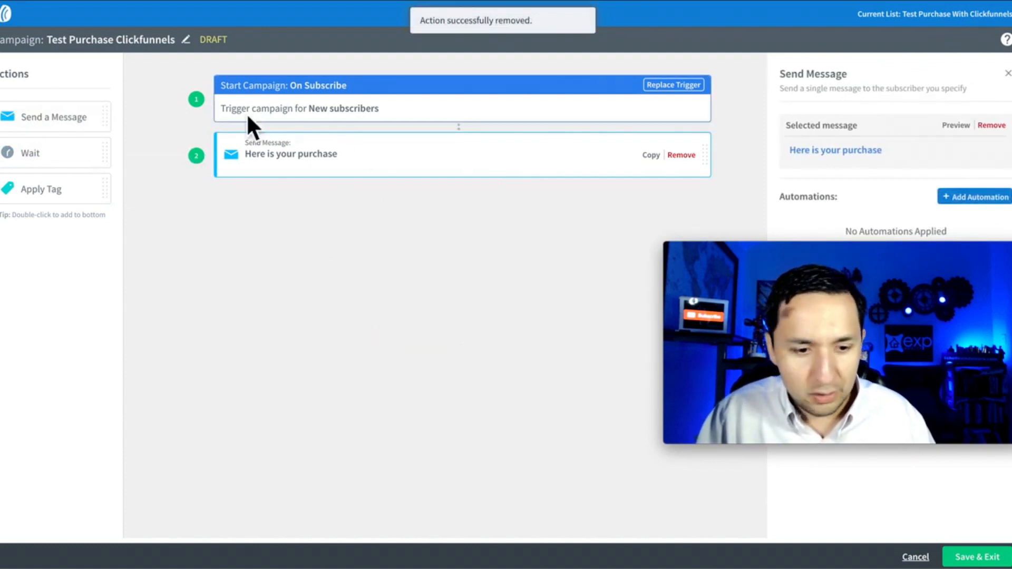
Save and exit the Test Purchase Clickfunnels campaign, and activate it
left_click(977, 558)
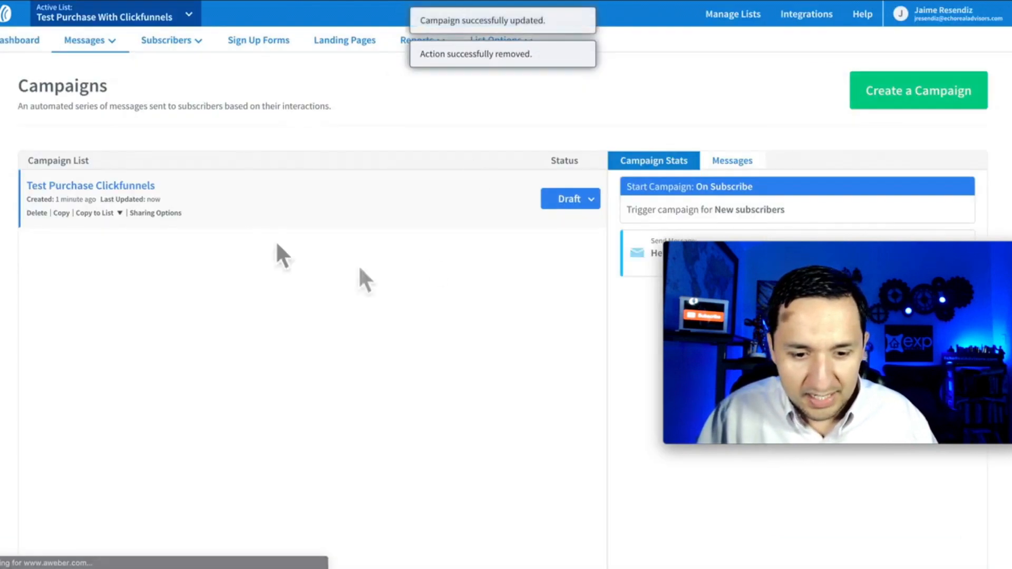
left_click(571, 208)
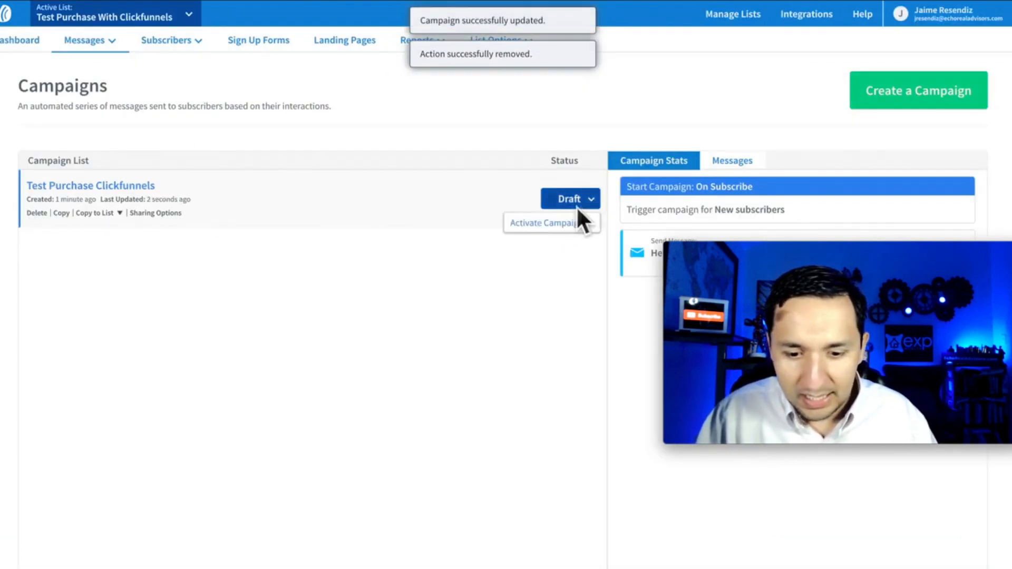
left_click(554, 225)
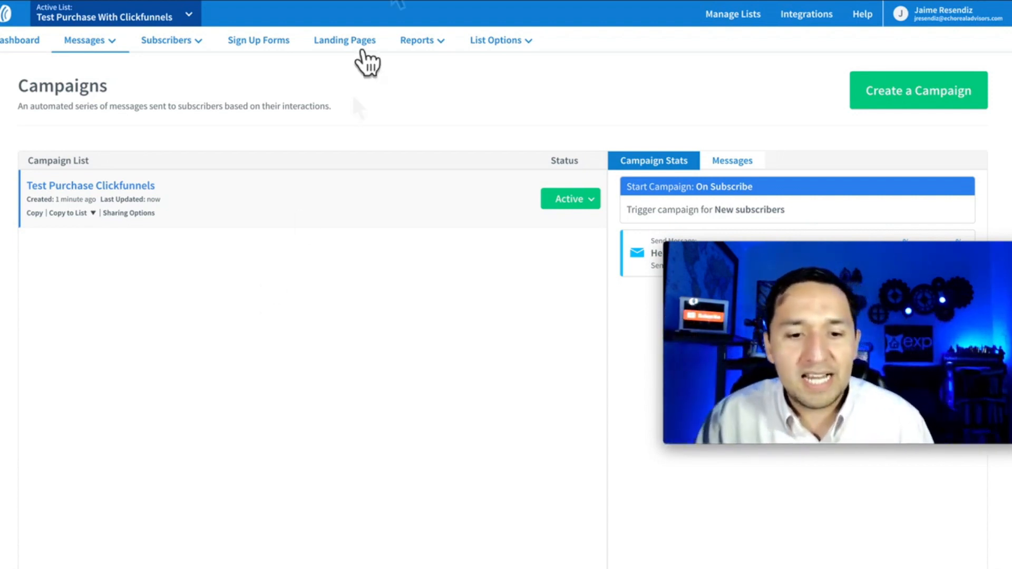
Switch to Zapier and create a new Zap with ClickFunnels as the trigger app
key("ctrl+Tab")
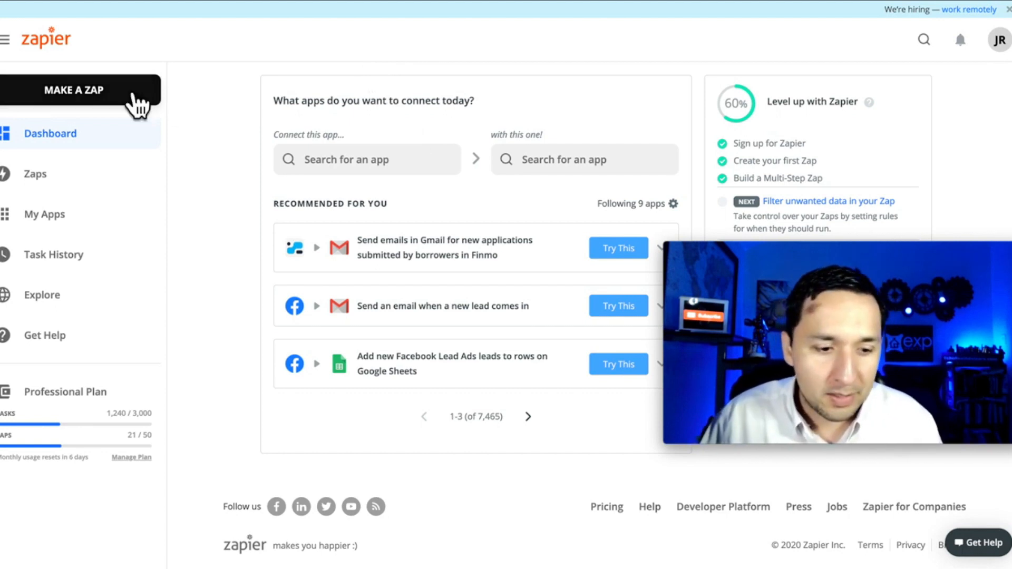
left_click(80, 94)
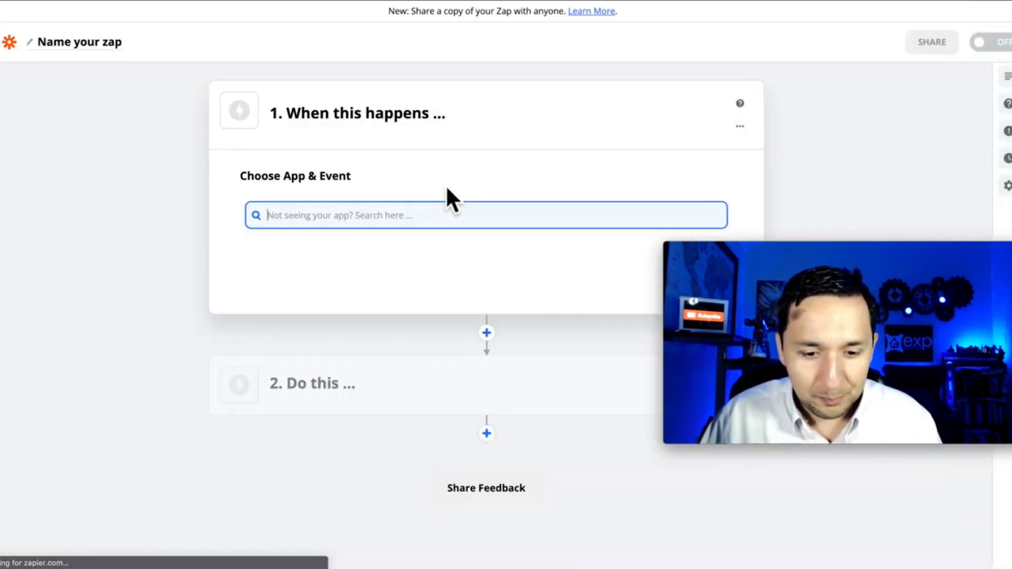
scroll(445, 190, "down", 3)
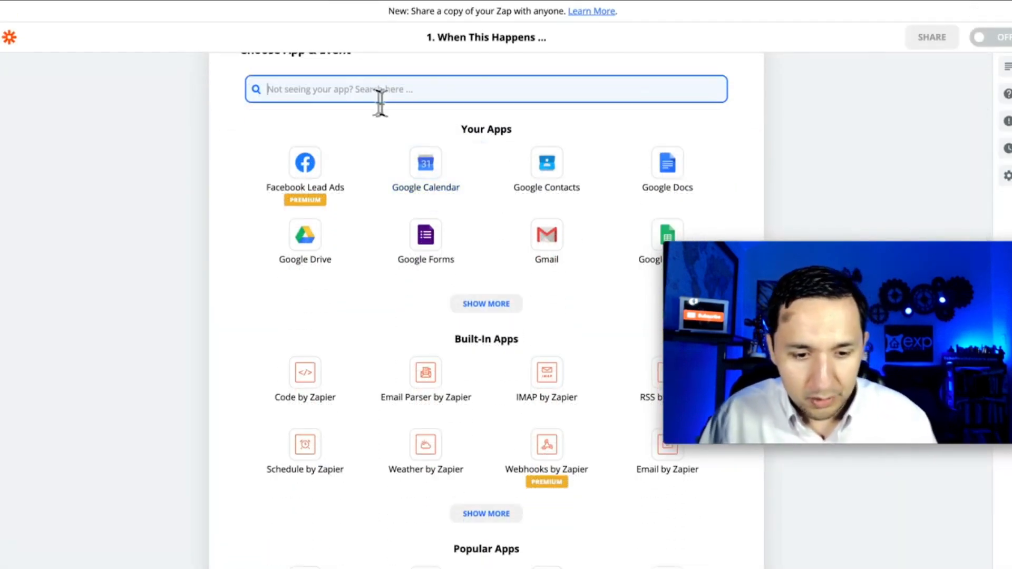
type("click")
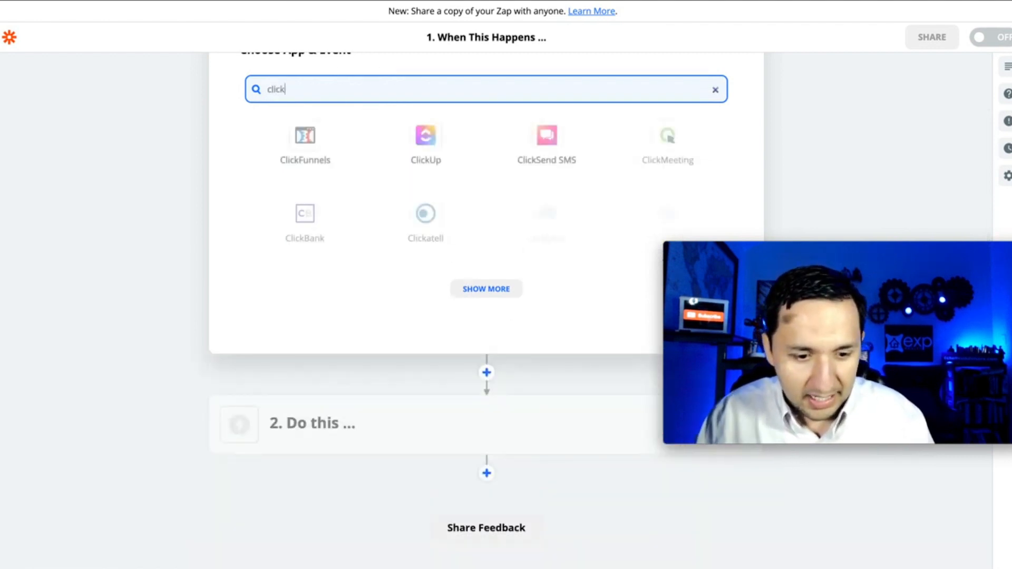
left_click(309, 138)
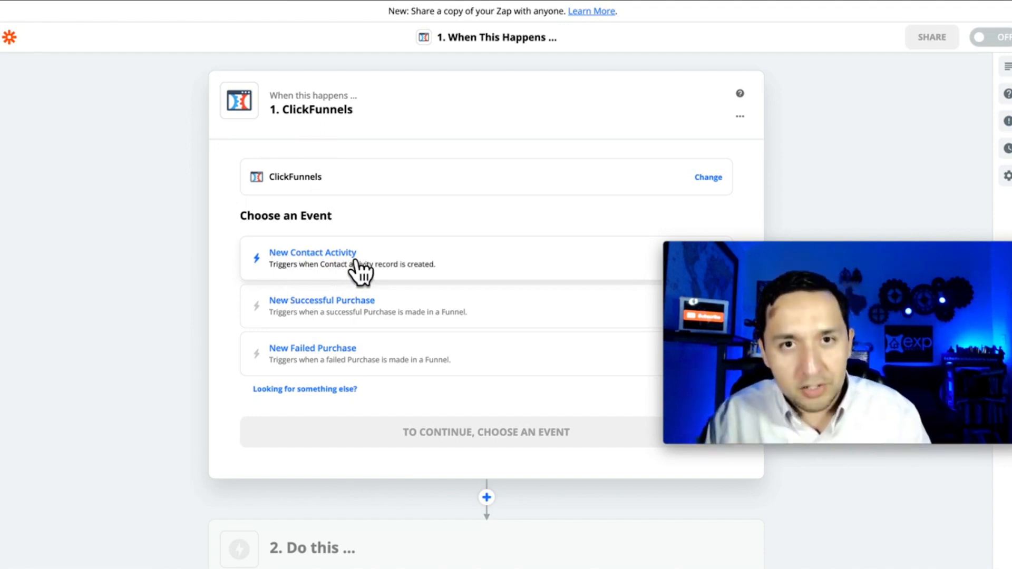
Set the trigger event to New Successful Purchase and use the ClickFunnels-First Try-Plano-Homes account
scroll(360, 271, "down", 1)
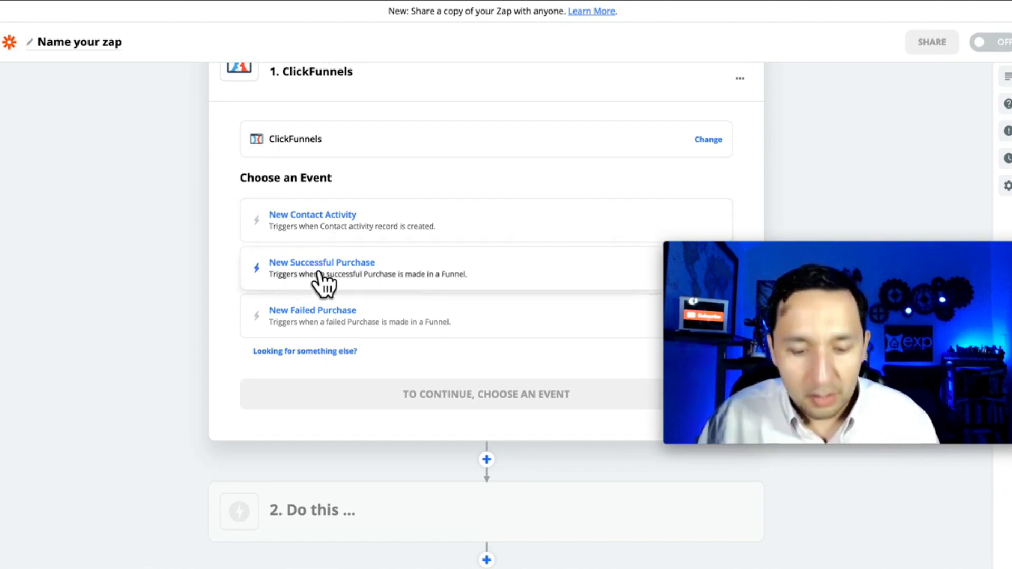
left_click(375, 284)
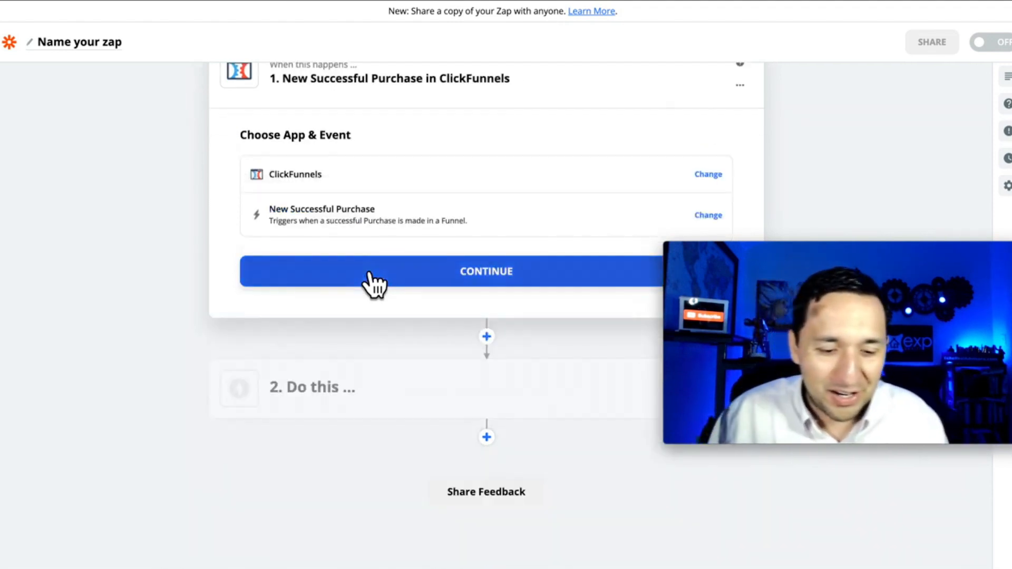
left_click(429, 277)
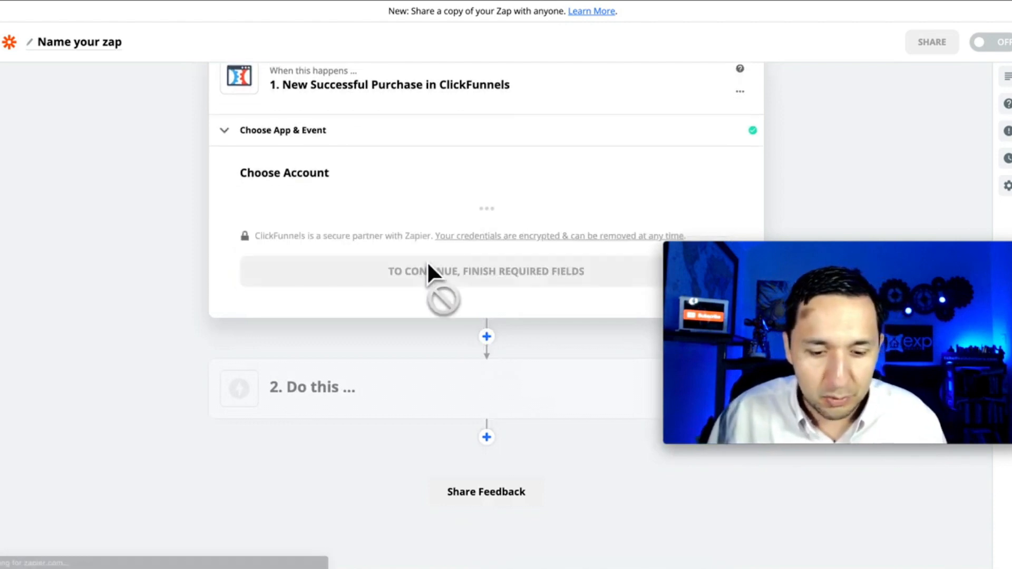
left_click(375, 226)
left_click(323, 266)
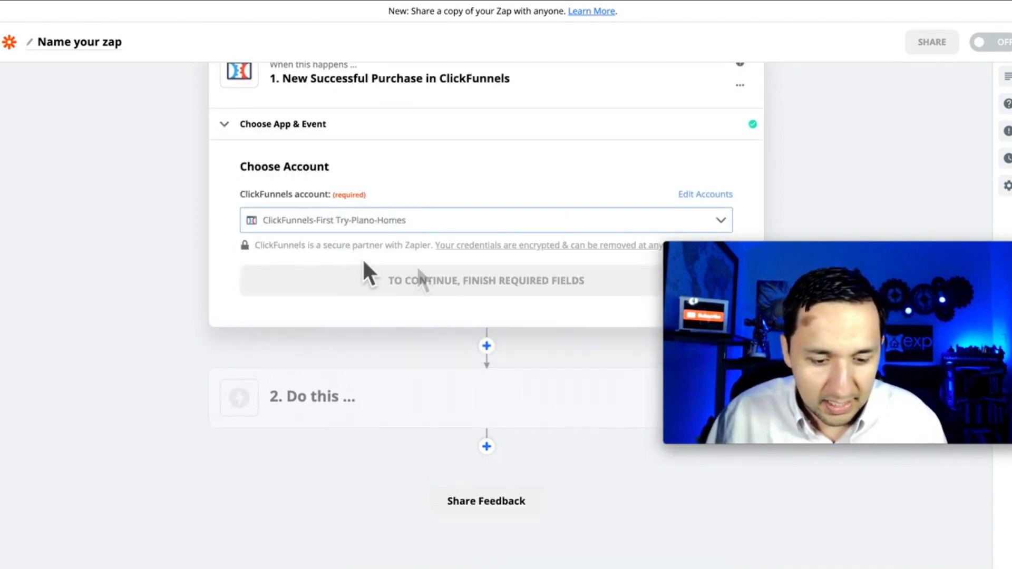
left_click(414, 285)
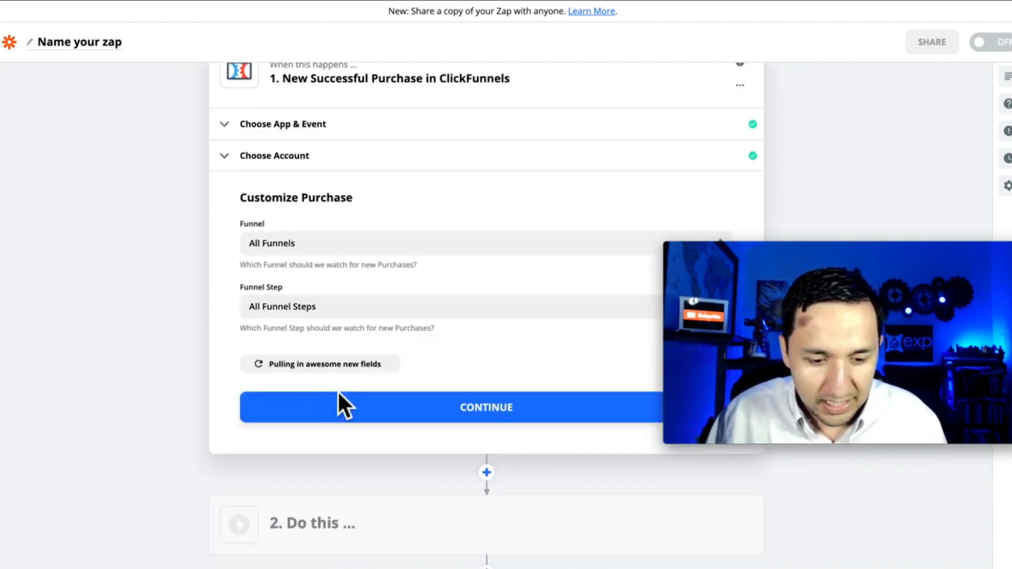
Set the funnel watched for purchases to Facebook Ads Mastery Course For Real Estate Agents
left_click(262, 244)
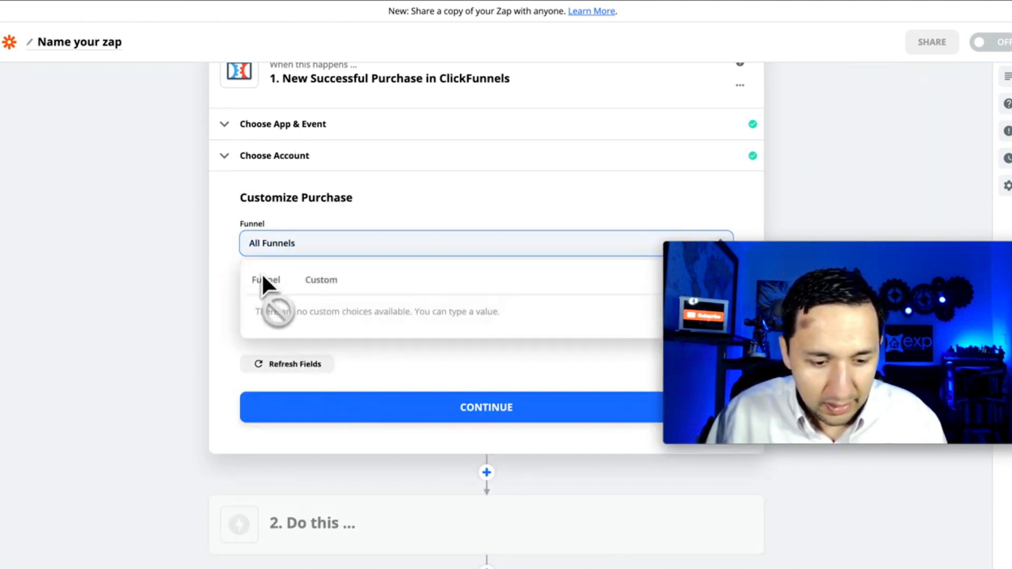
left_click(266, 279)
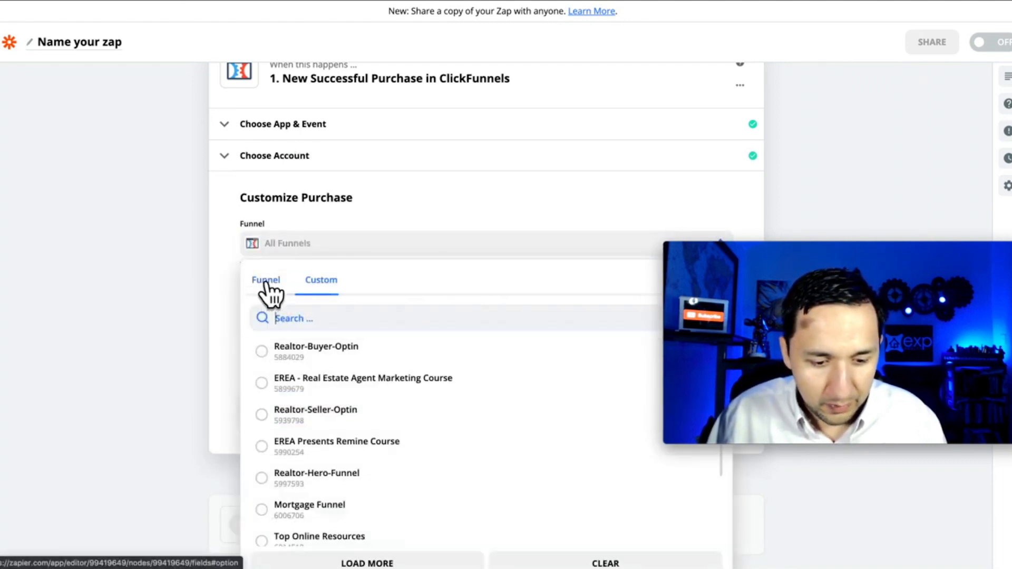
type("mastery")
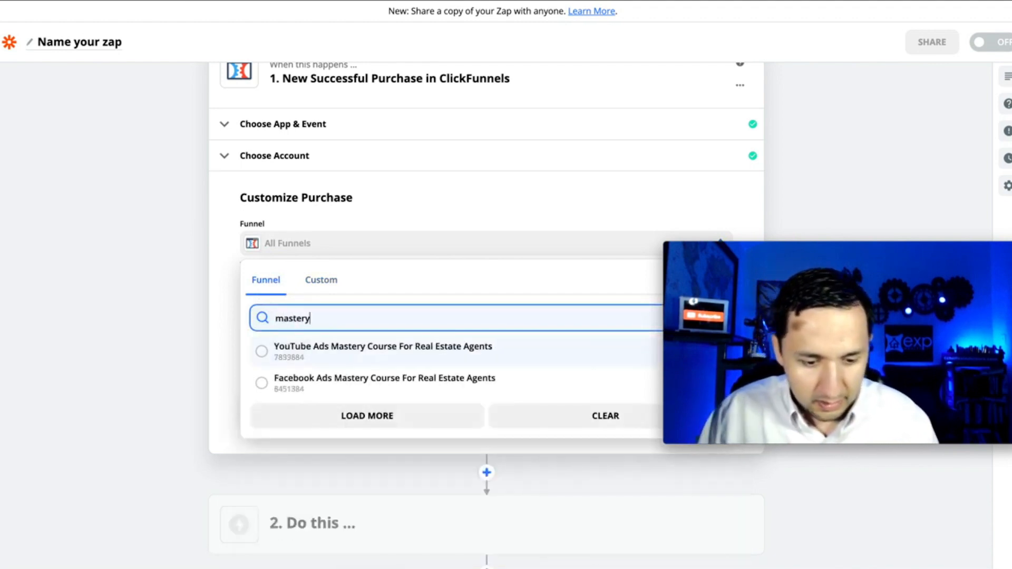
left_click(316, 390)
Set the funnel step to Facebook Ads Mastery For Real Estate Leads Order Form and finish customizing the purchase trigger
left_click(325, 310)
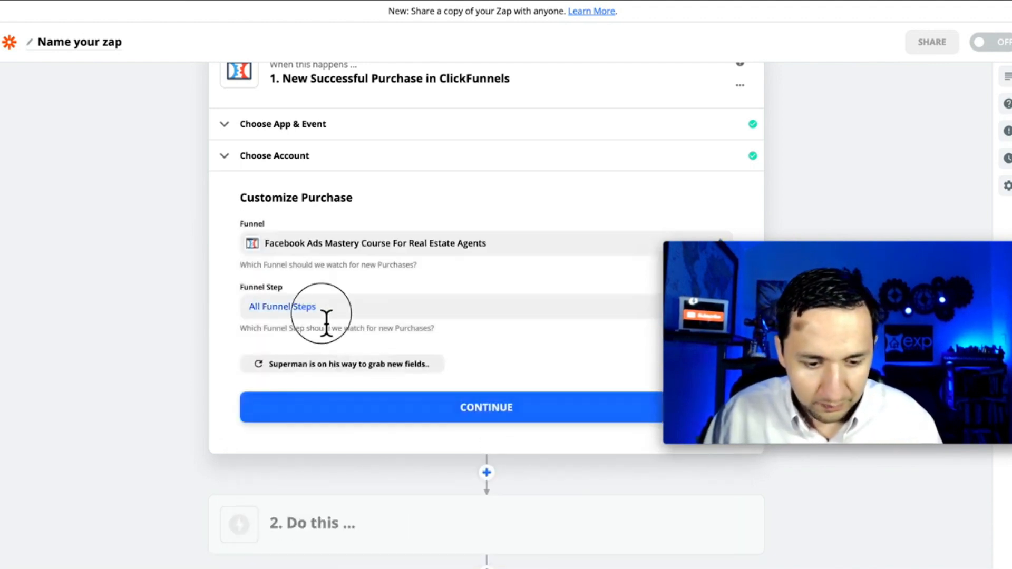
left_click(285, 344)
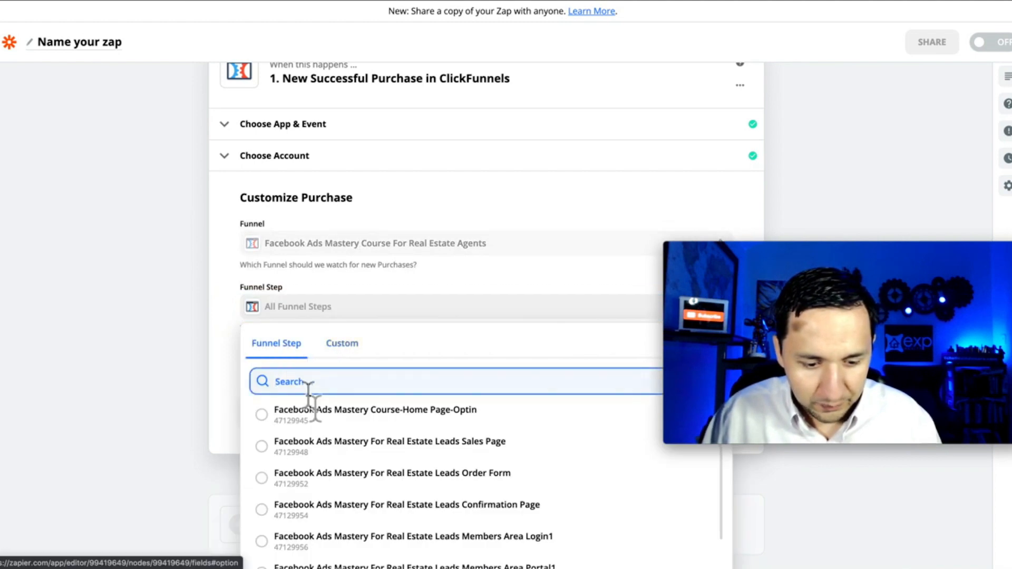
left_click(397, 477)
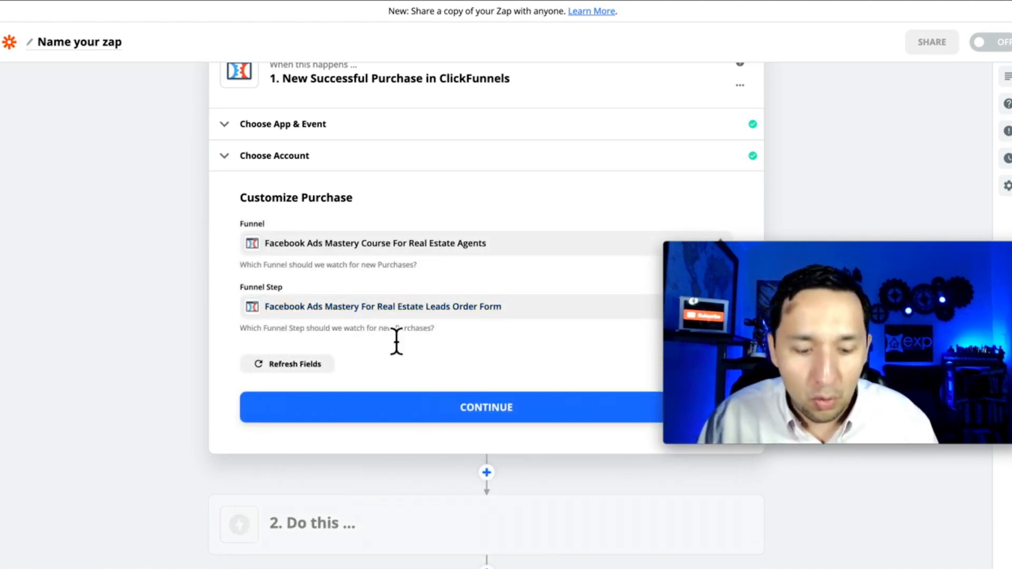
left_click(452, 415)
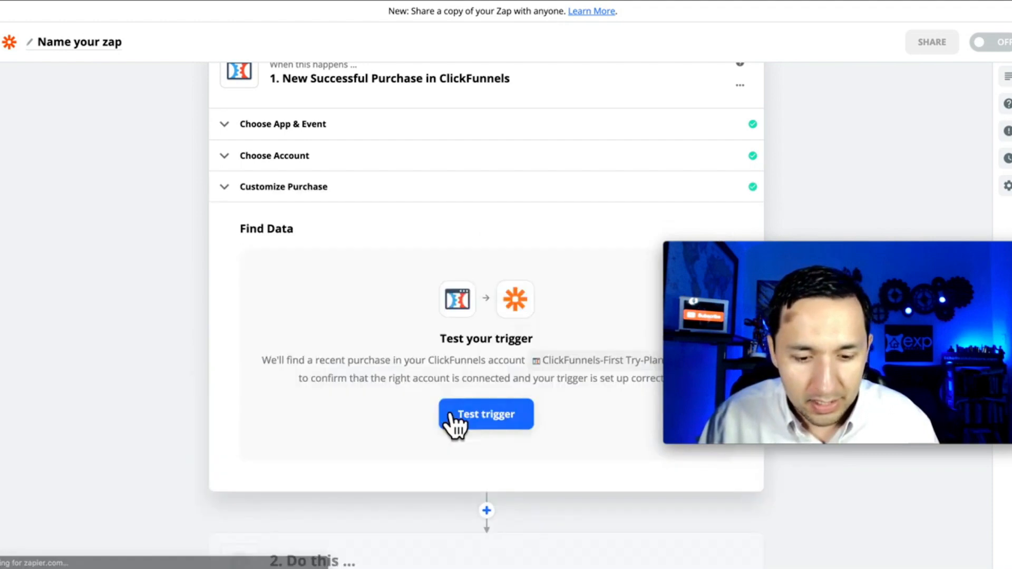
Test the trigger, review the sample purchase's contact fields, and continue to the action
left_click(471, 310)
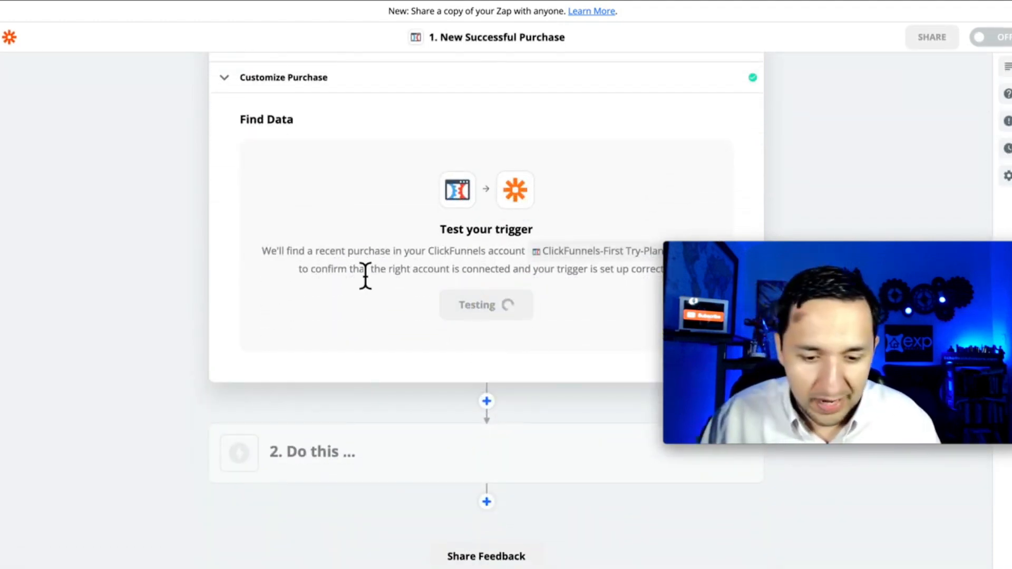
scroll(367, 274, "down", 6)
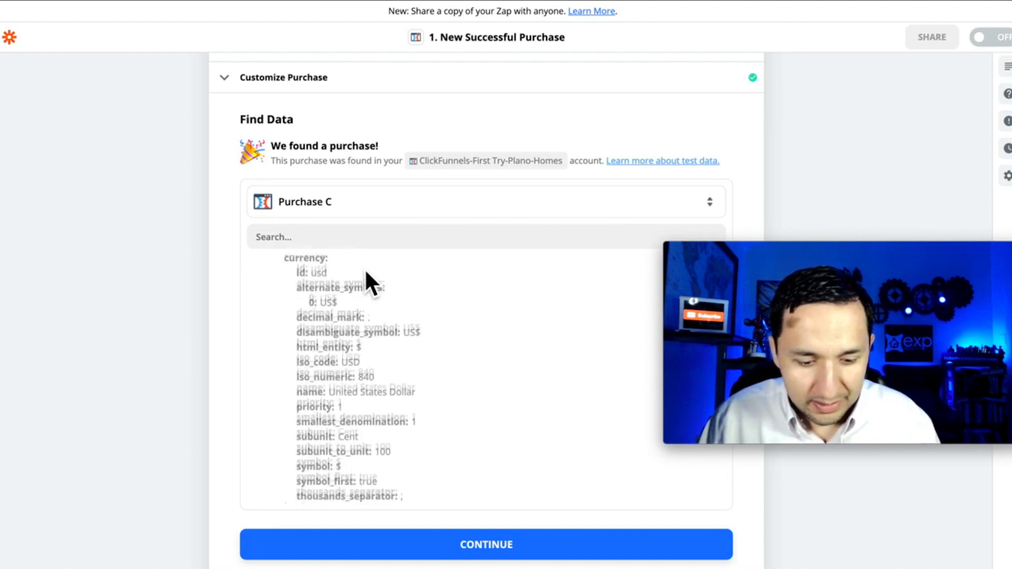
scroll(365, 268, "down", 15)
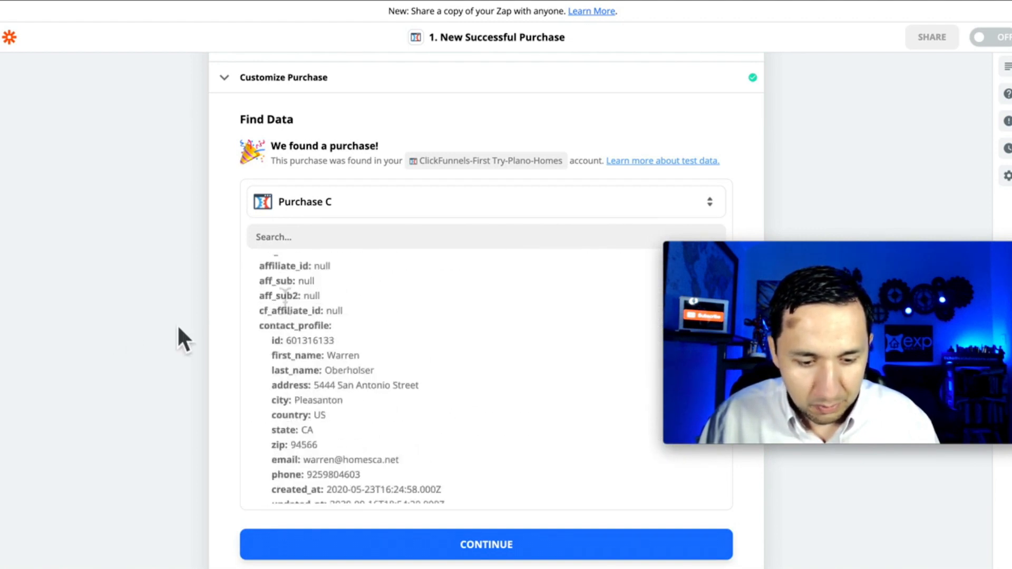
scroll(111, 359, "down", 5)
left_click(385, 276)
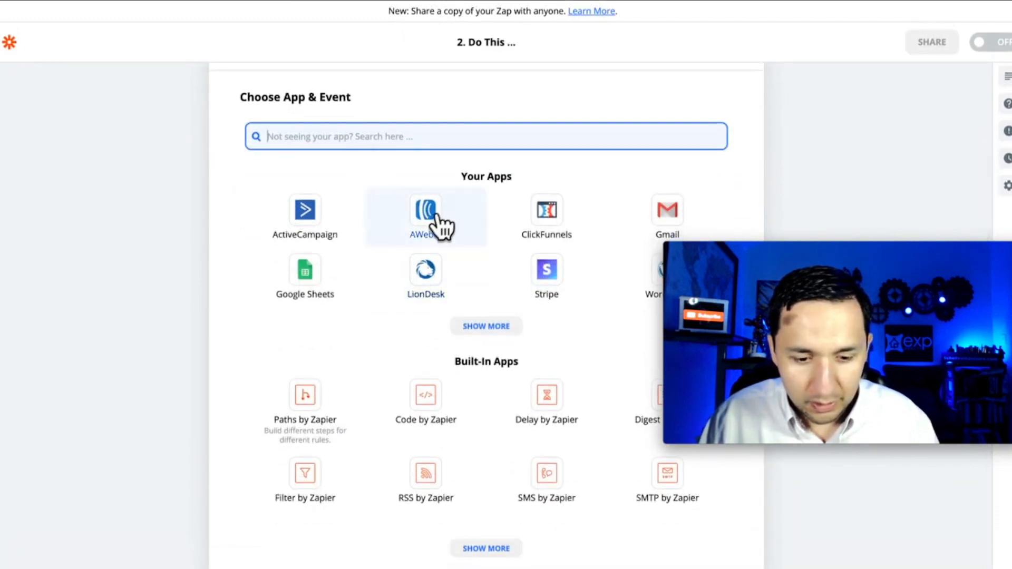
Choose AWeber as the action app with the Create Subscriber event
left_click(425, 216)
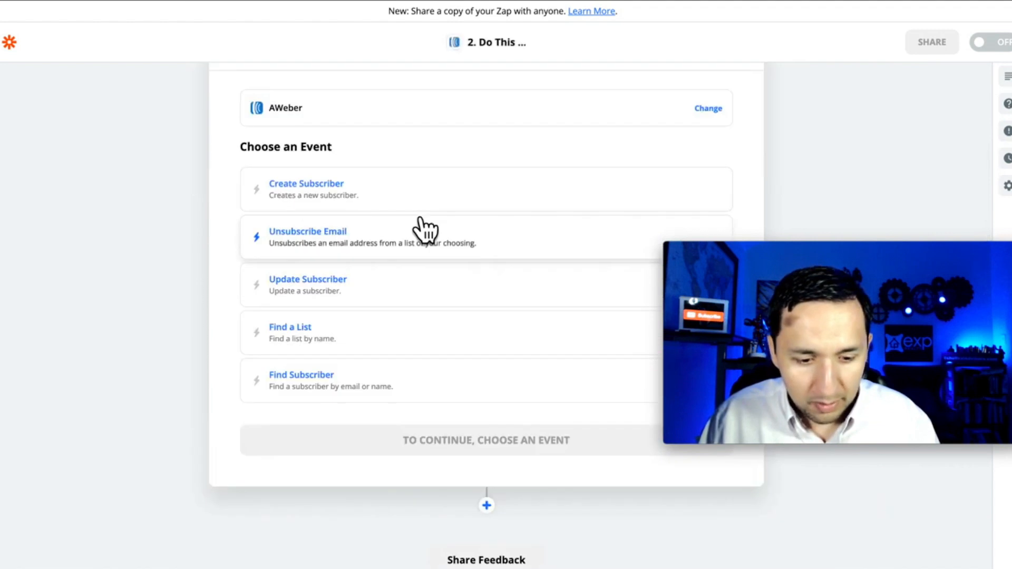
scroll(242, 193, "up", 4)
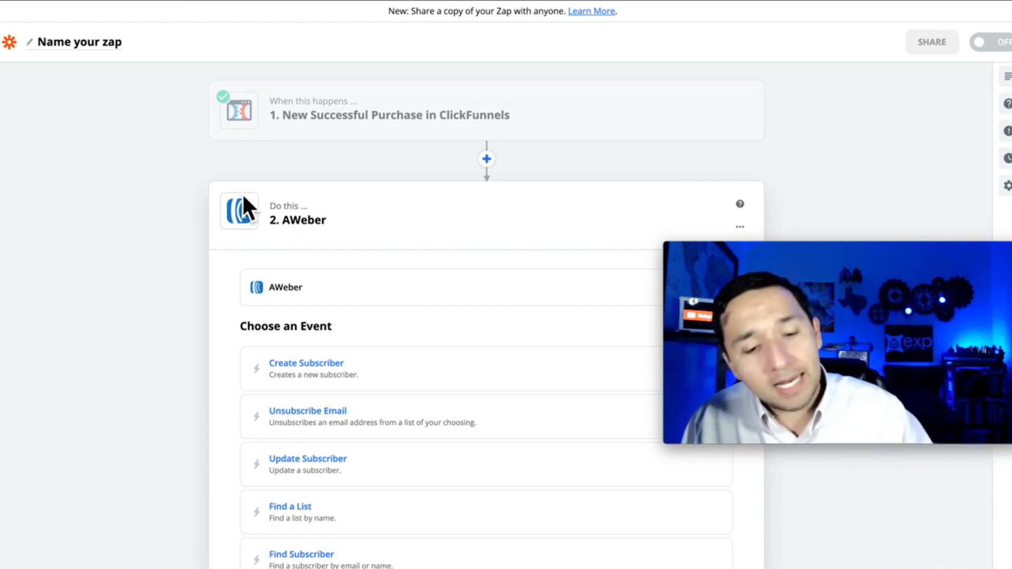
scroll(316, 332, "down", 2)
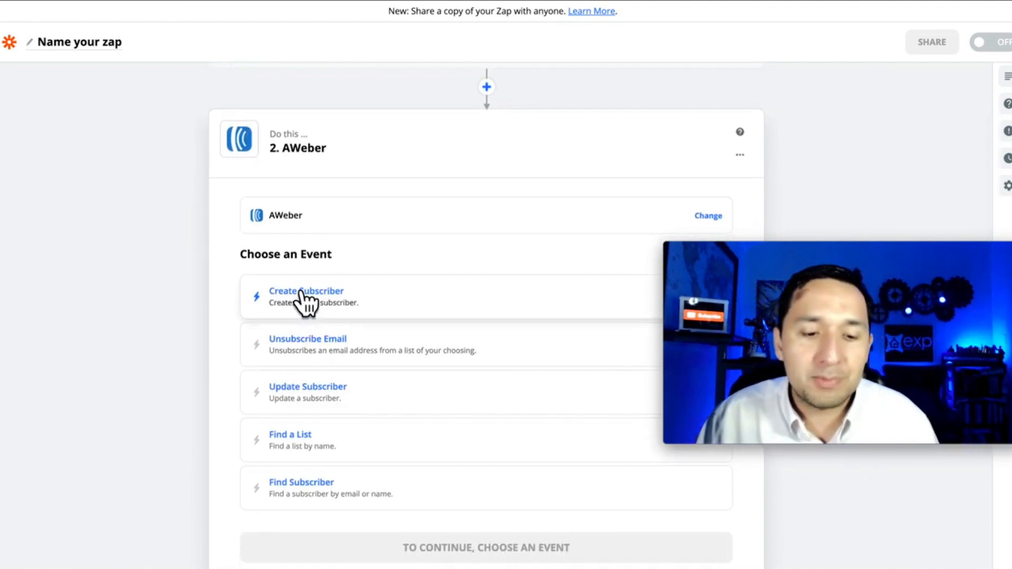
left_click(305, 296)
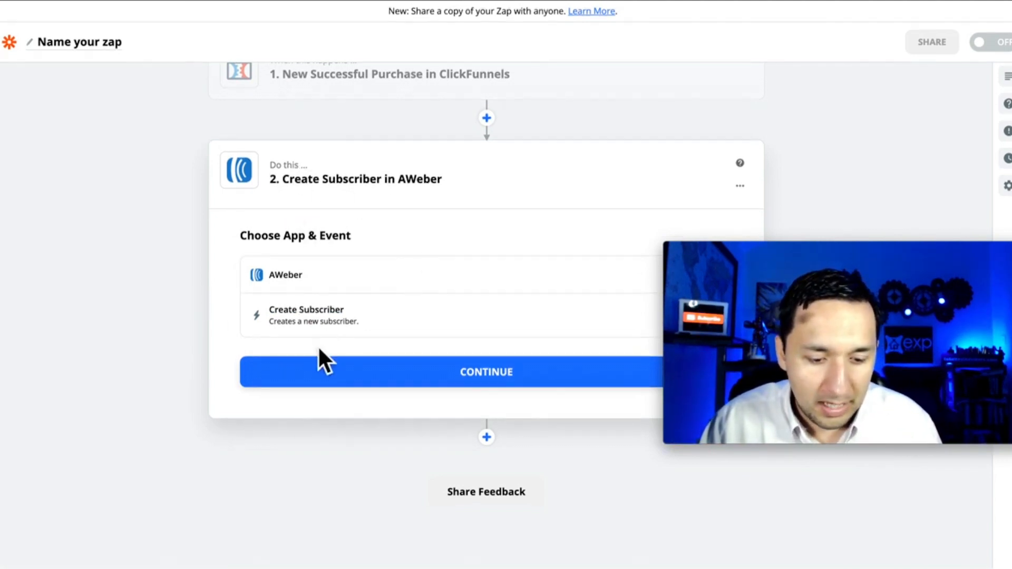
left_click(413, 372)
Select AWeber #4 as the connected account for the Create Subscriber action
left_click(320, 315)
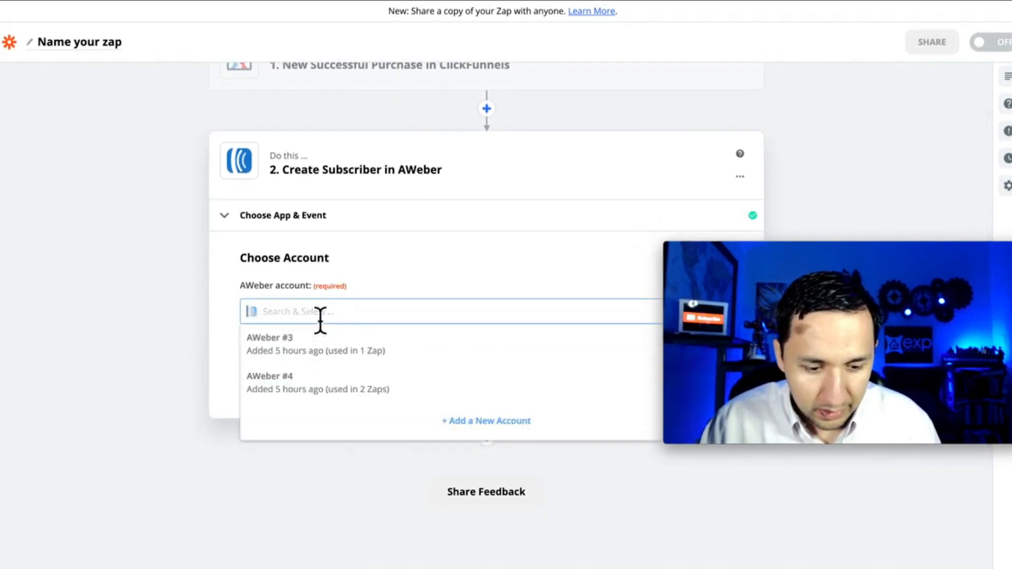
left_click(309, 378)
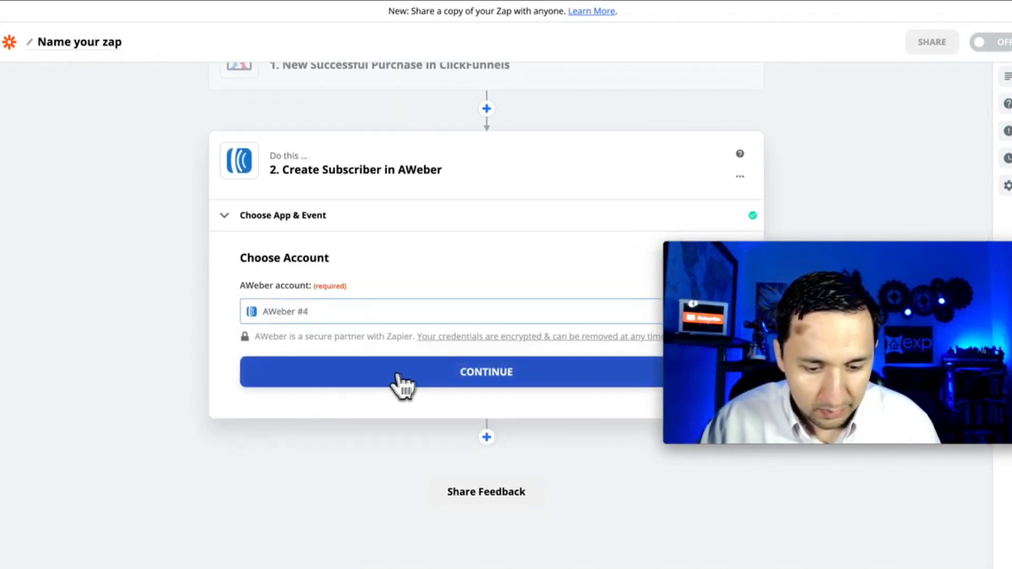
left_click(403, 375)
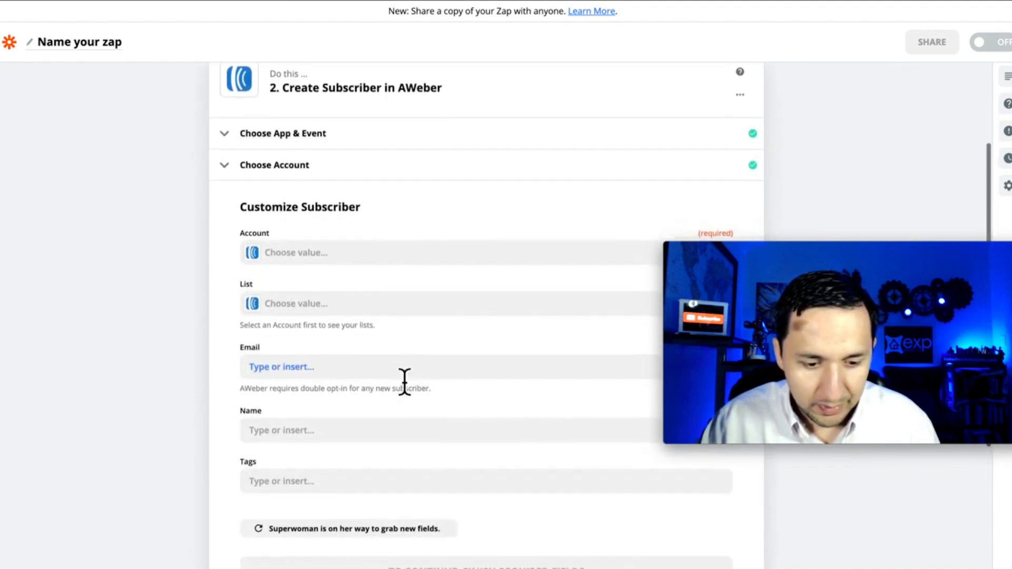
Select the available AWeber account ID and the Test Purchase With Clickfunnels list for the new subscriber
left_click(322, 191)
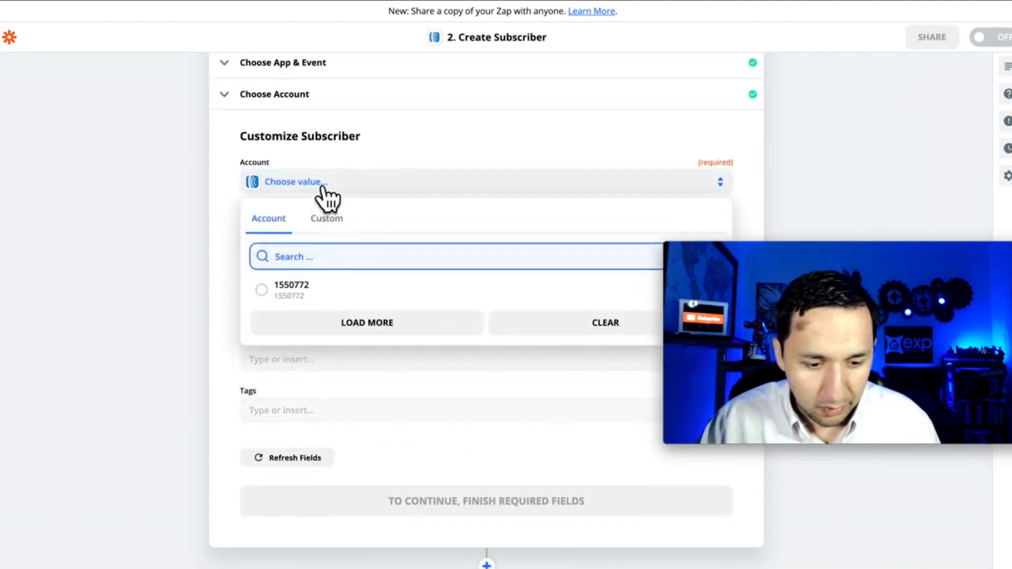
left_click(309, 291)
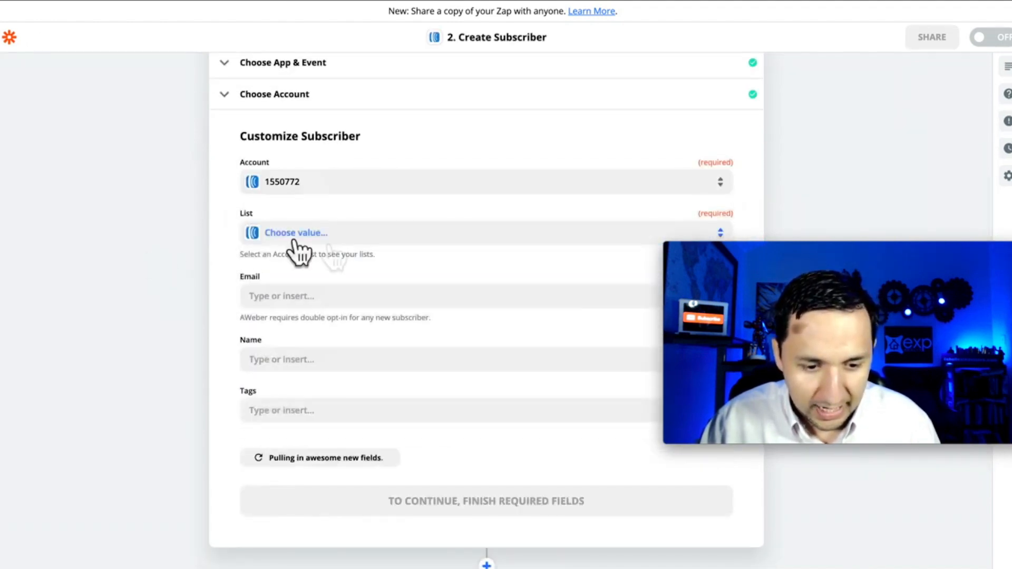
left_click(308, 236)
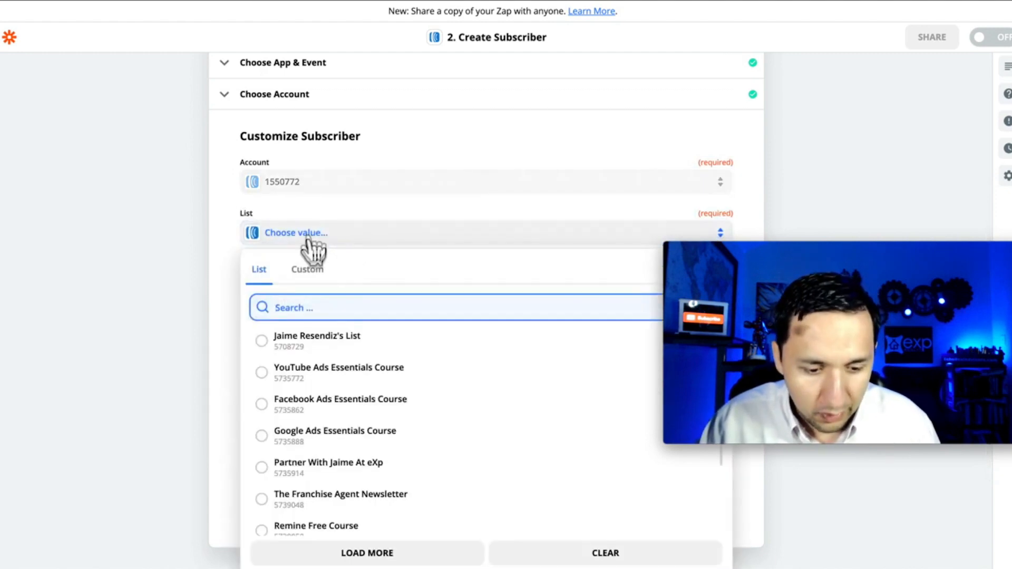
scroll(327, 377, "down", 2)
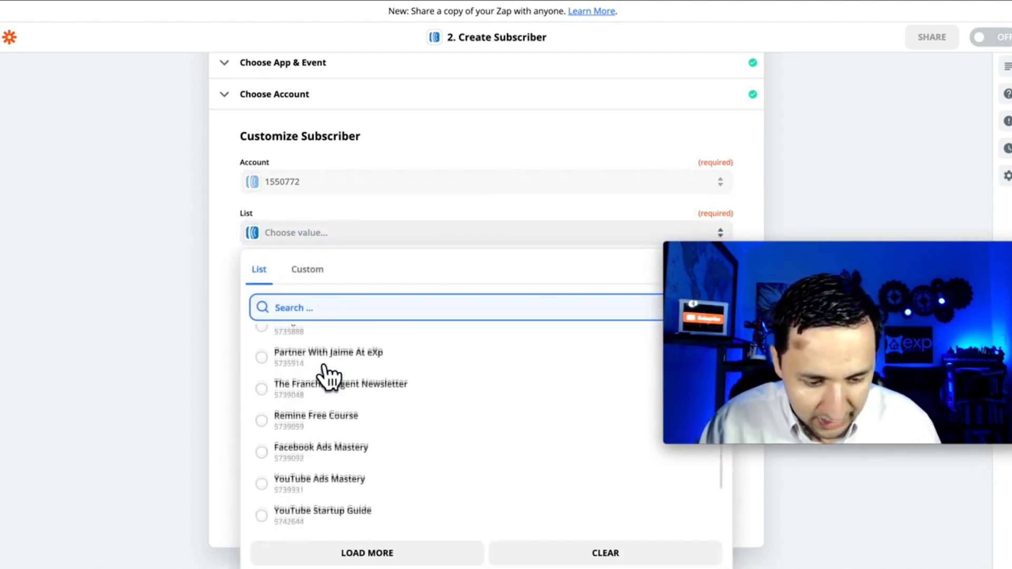
scroll(379, 406, "down", 2)
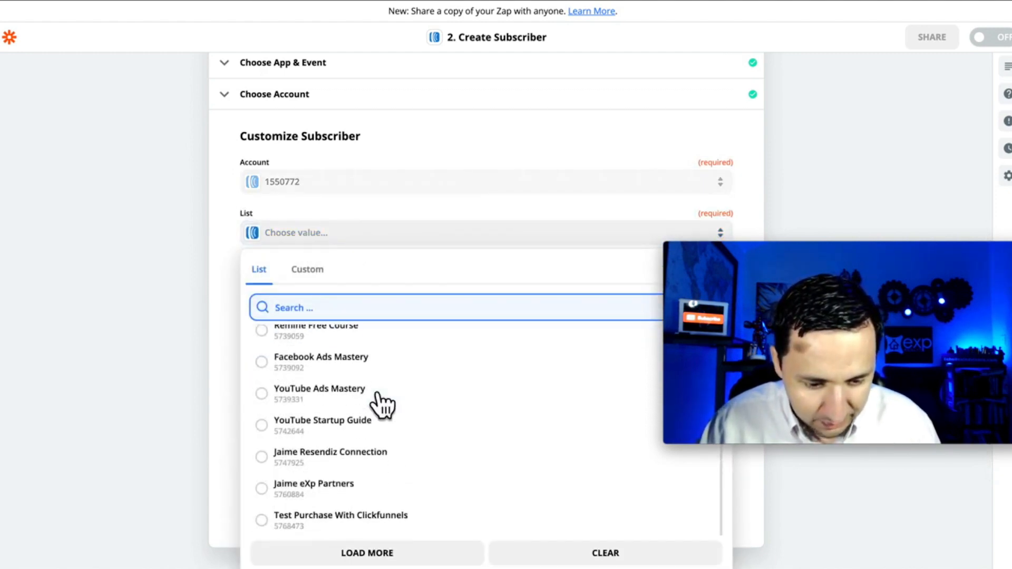
left_click(346, 519)
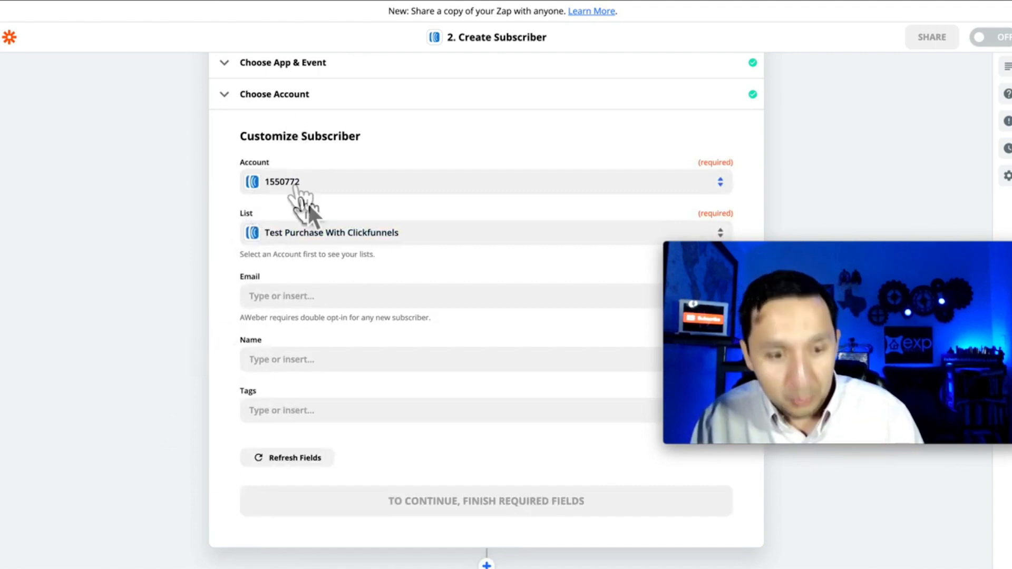
Map the subscriber's Email and Name fields to the matching contact data from the ClickFunnels purchase trigger, leaving Tags empty
left_click(268, 304)
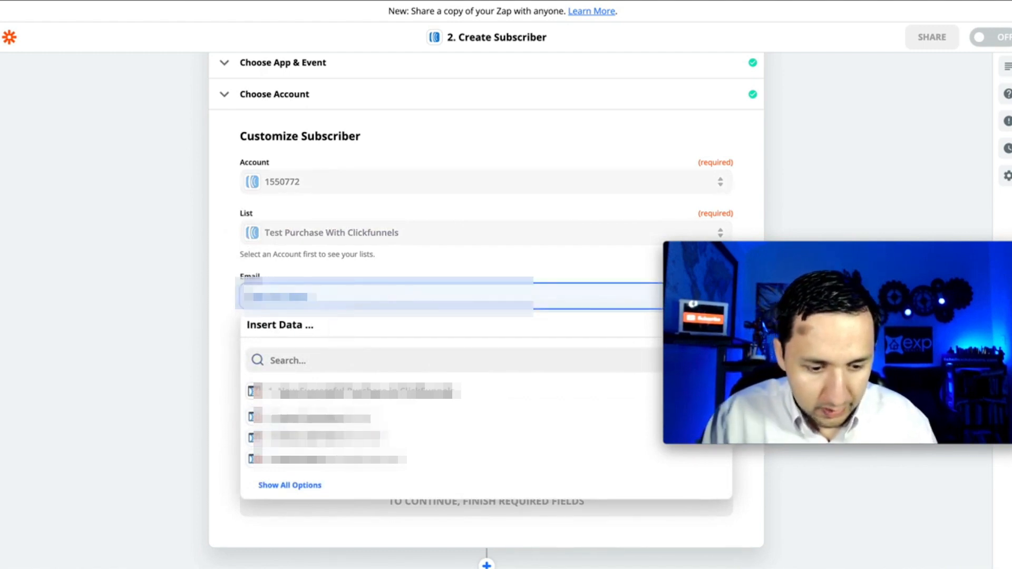
left_click(316, 460)
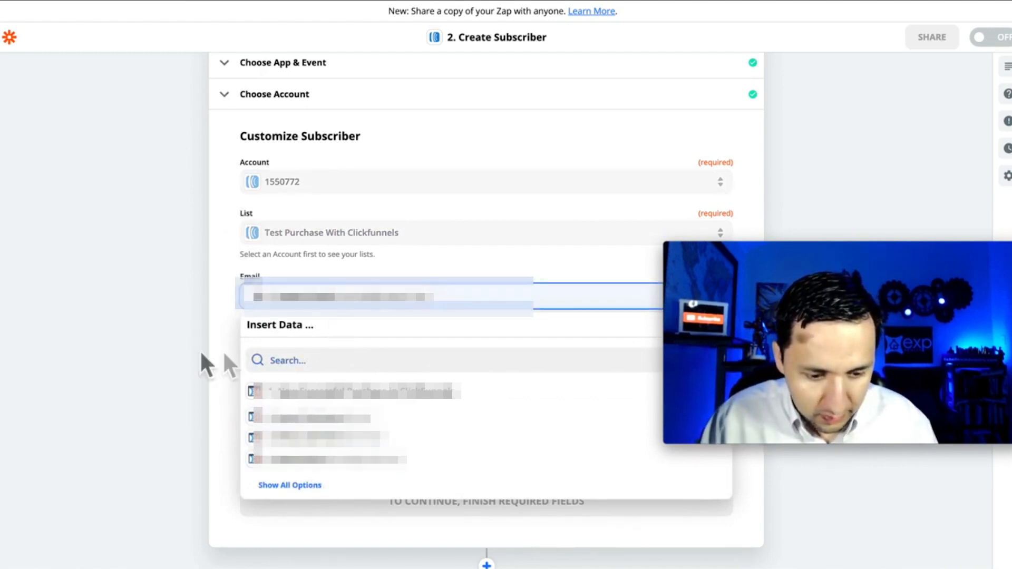
left_click(227, 364)
left_click(284, 361)
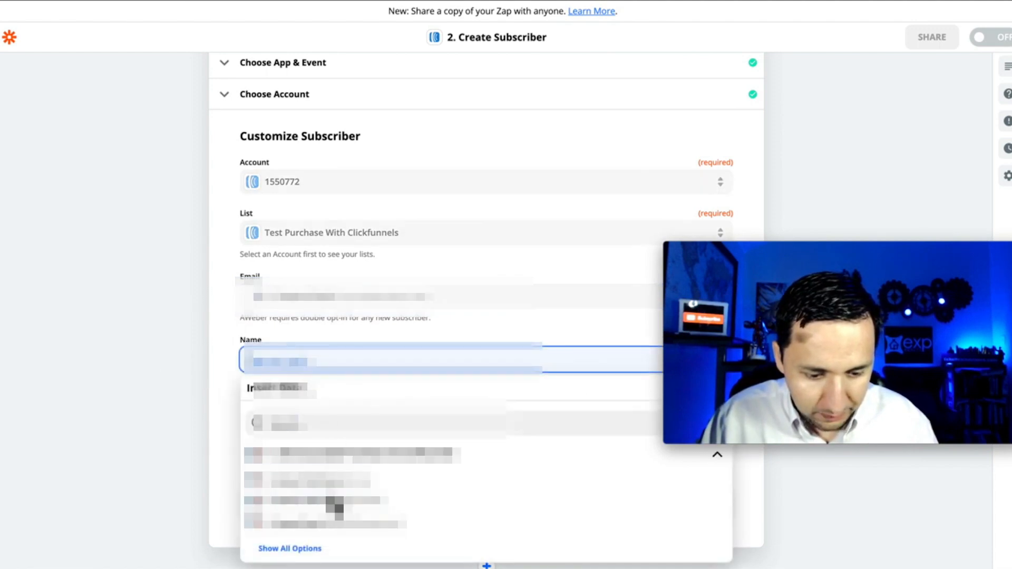
left_click(329, 485)
left_click(220, 411)
left_click(272, 409)
left_click(202, 412)
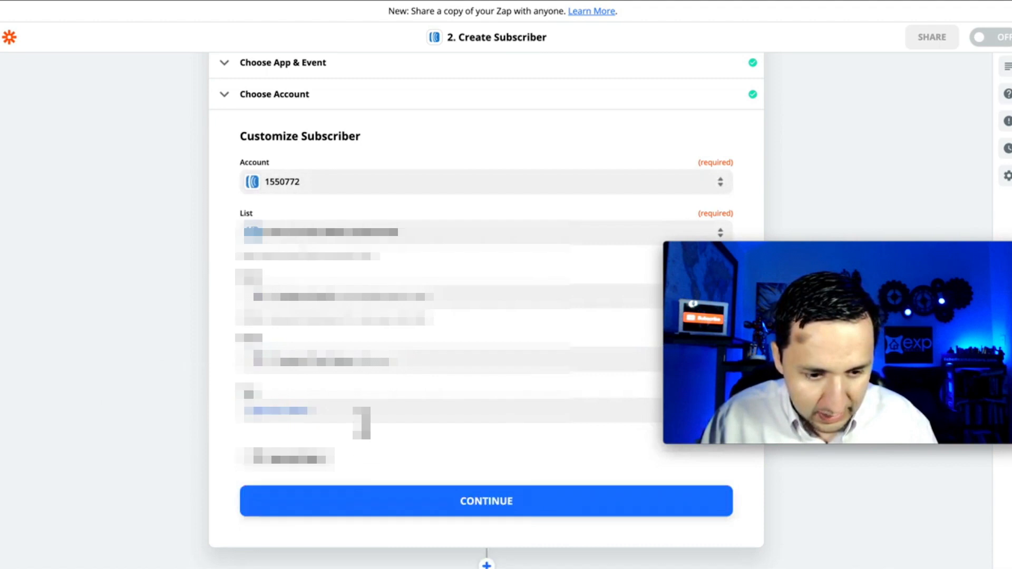
Continue from the customized subscriber fields to the Send Data test and review the test subscriber details for AWeber
scroll(361, 421, "down", 1)
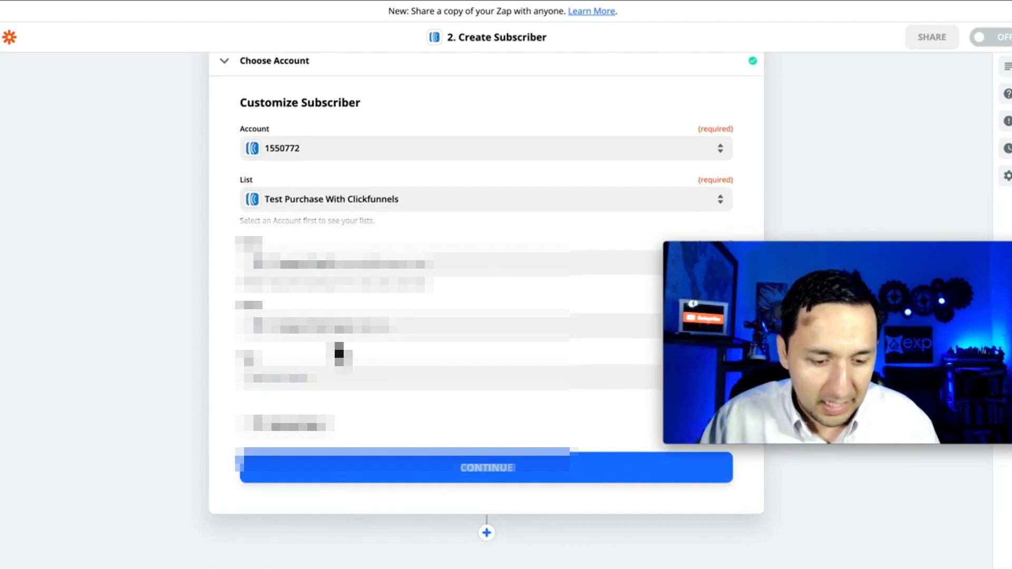
left_click(406, 464)
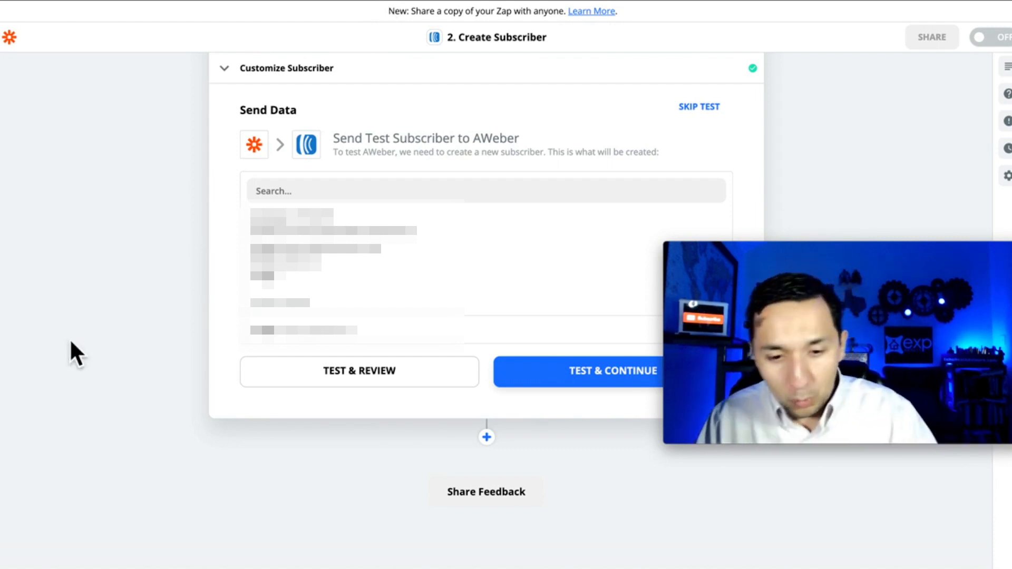
scroll(70, 341, "up", 1)
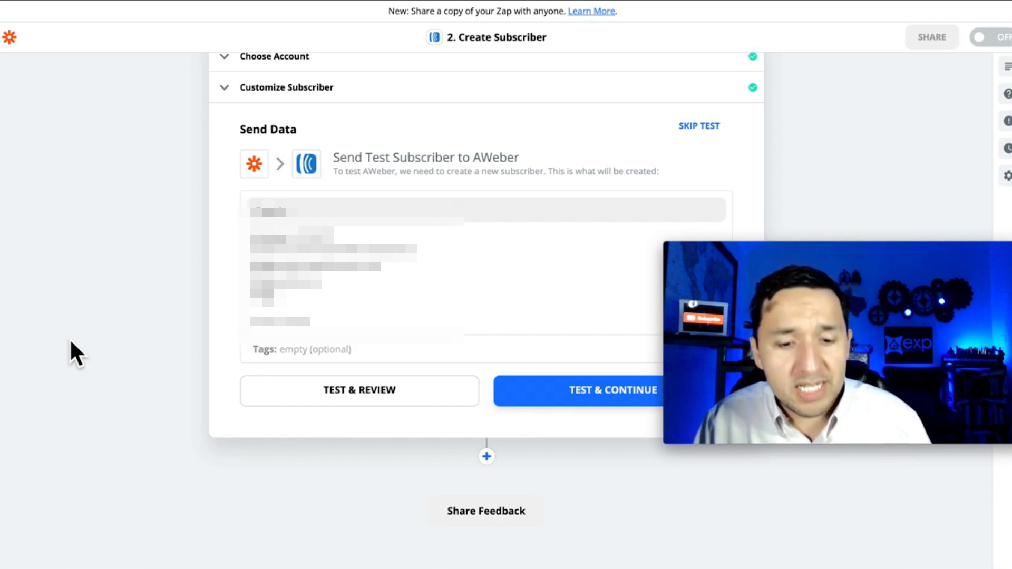
scroll(71, 342, "down", 1)
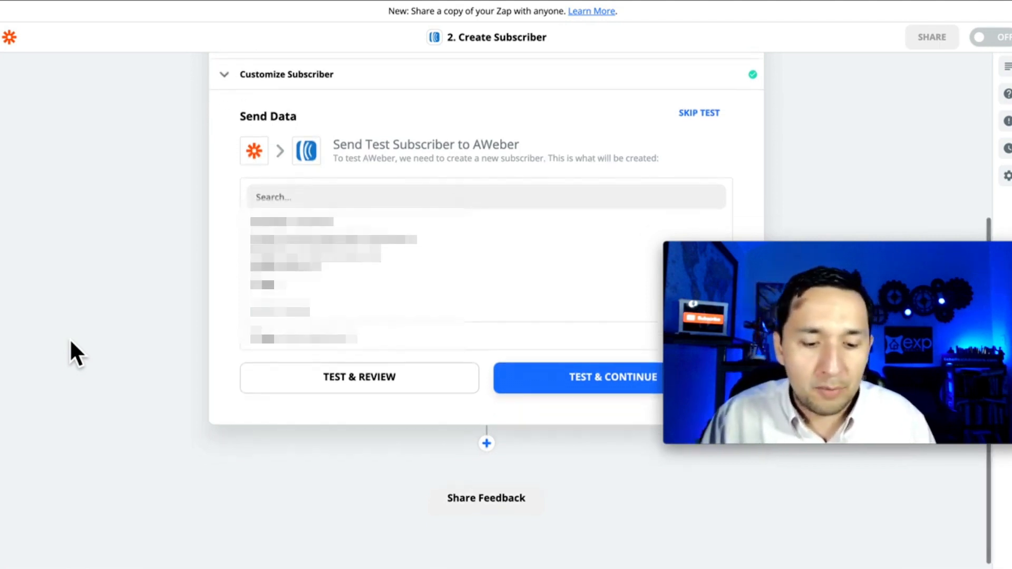